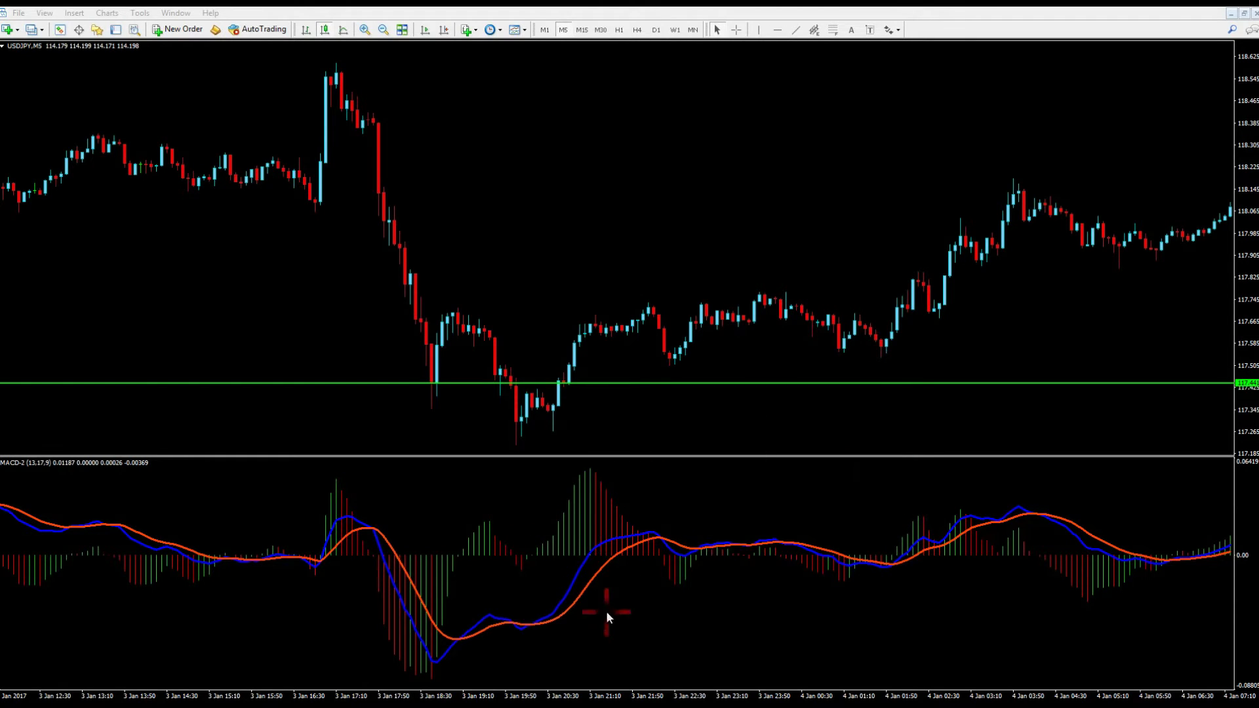
Locate MACD among the built-in oscillator indicators
{"action": "left_click", "coordinate": [74, 14]}
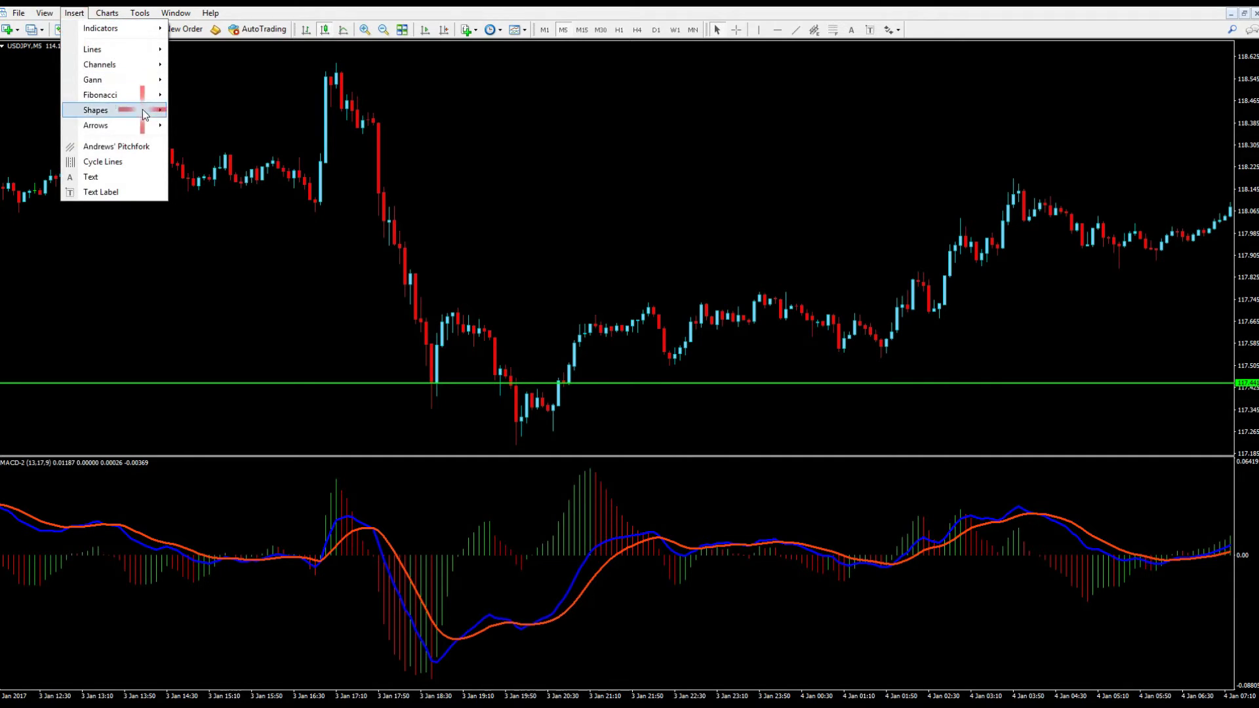
{"action": "mouse_move", "coordinate": [125, 30]}
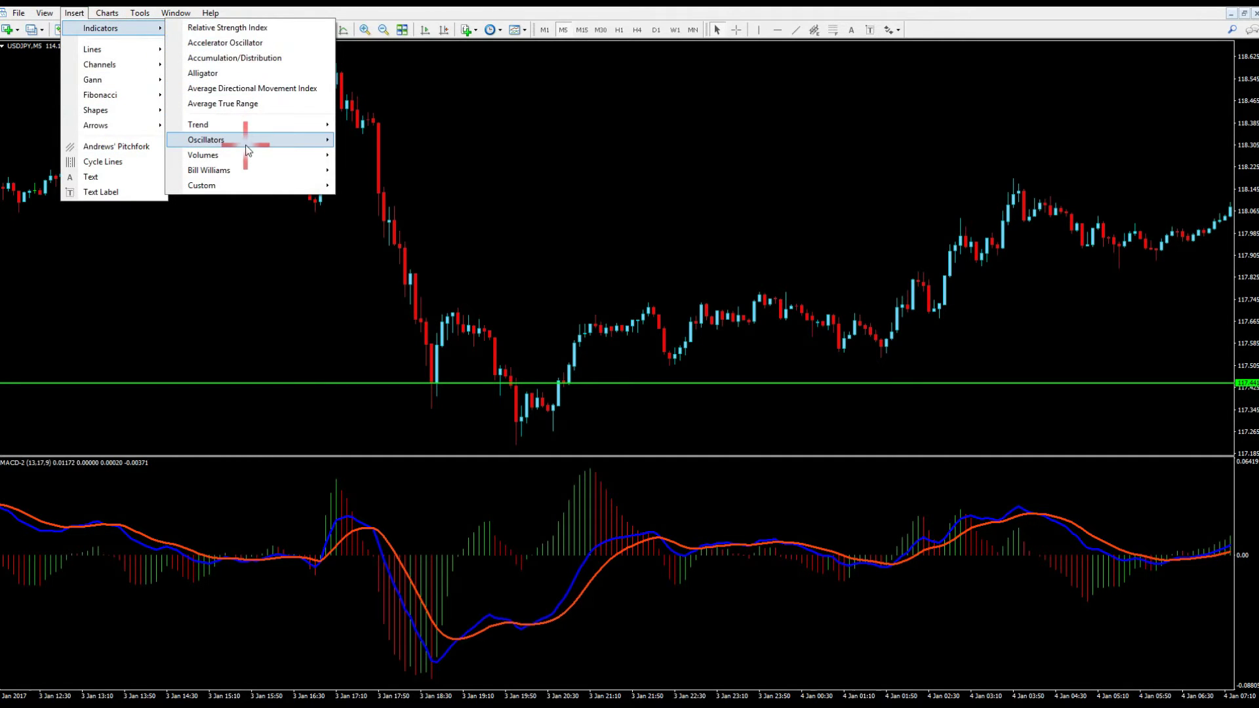
{"action": "mouse_move", "coordinate": [315, 141]}
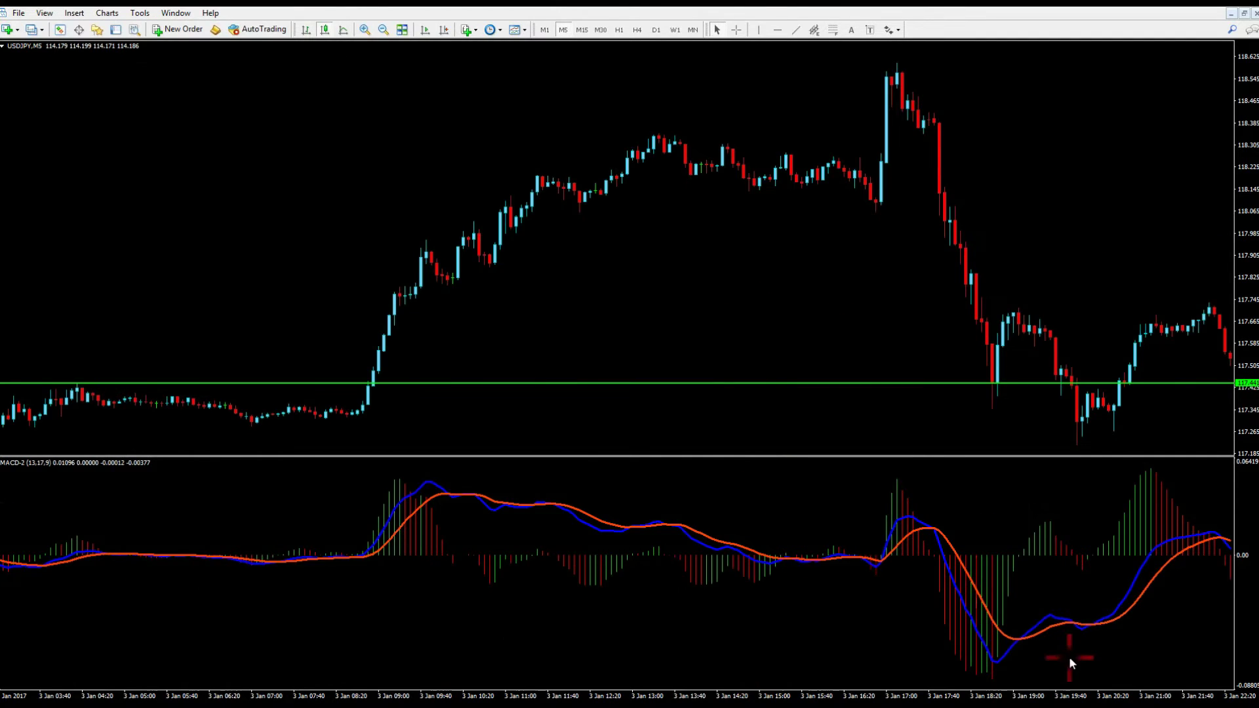
{"action": "left_click_drag", "start_coordinate": [1068, 656], "coordinate": [263, 478]}
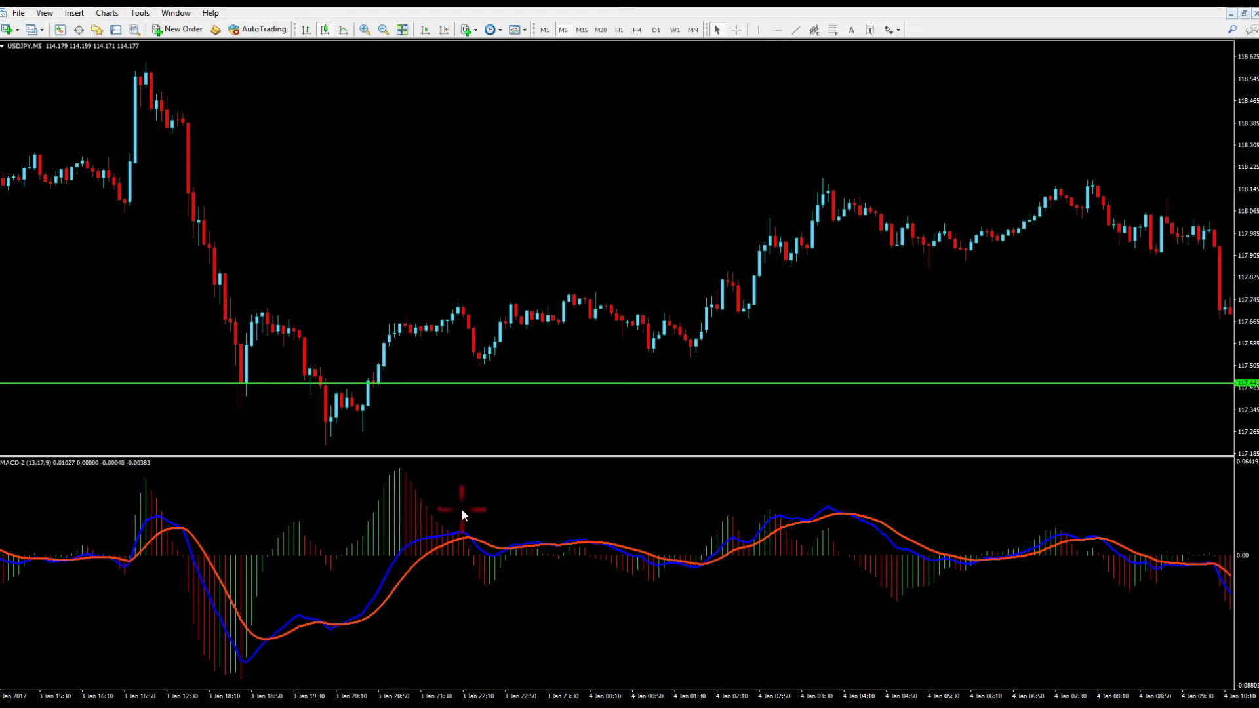
Examine the 3 January price low below the green horizontal line and the MACD lines beneath it with the crosshair
{"action": "mouse_move", "coordinate": [449, 551]}
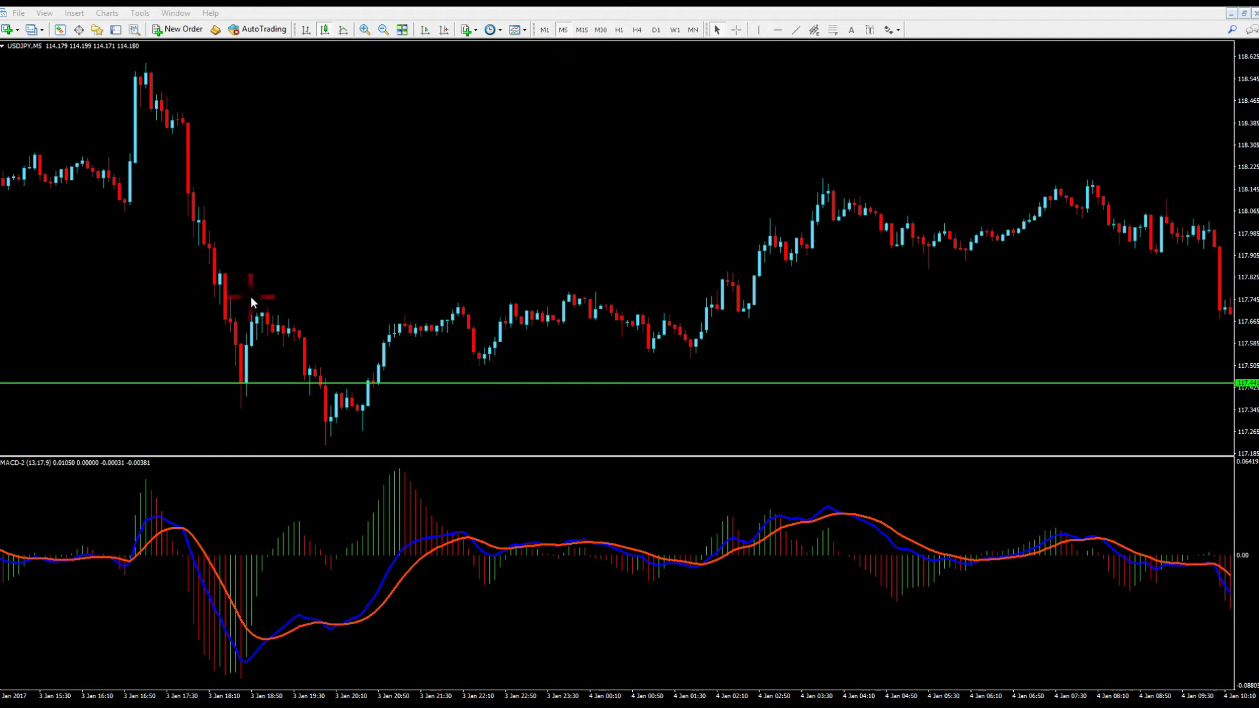
{"action": "middle_click", "coordinate": [325, 415]}
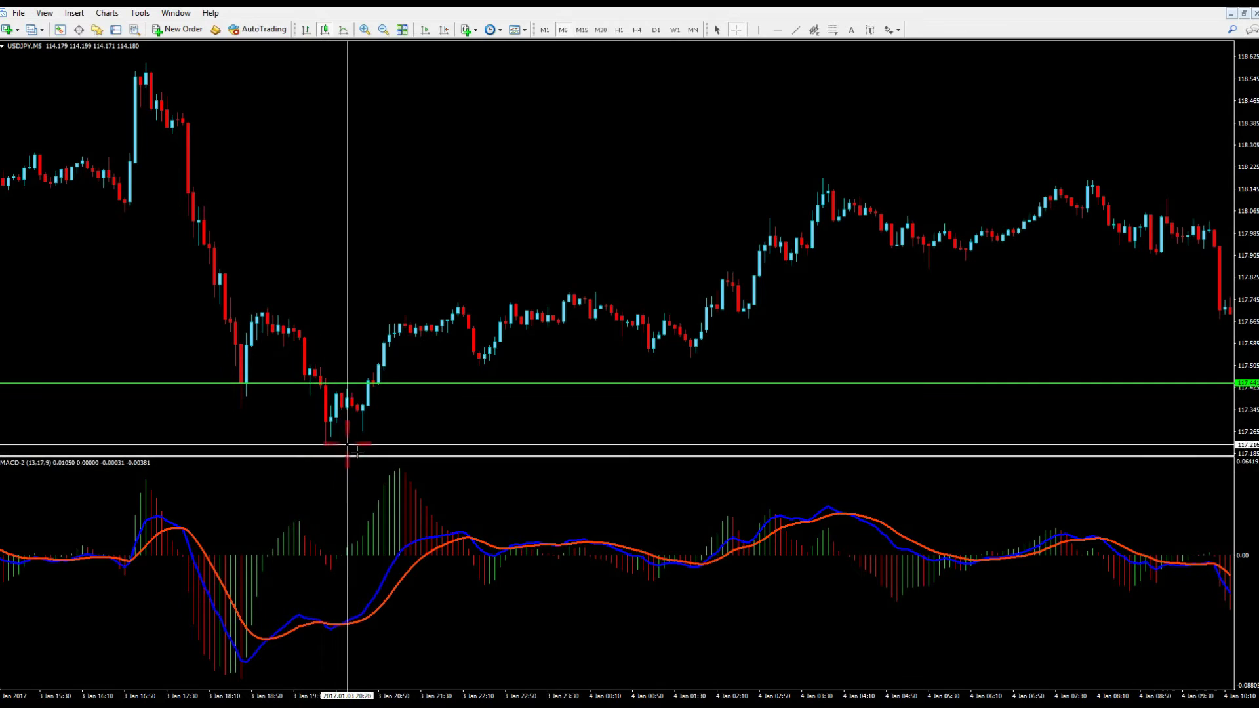
{"action": "middle_click", "coordinate": [360, 423]}
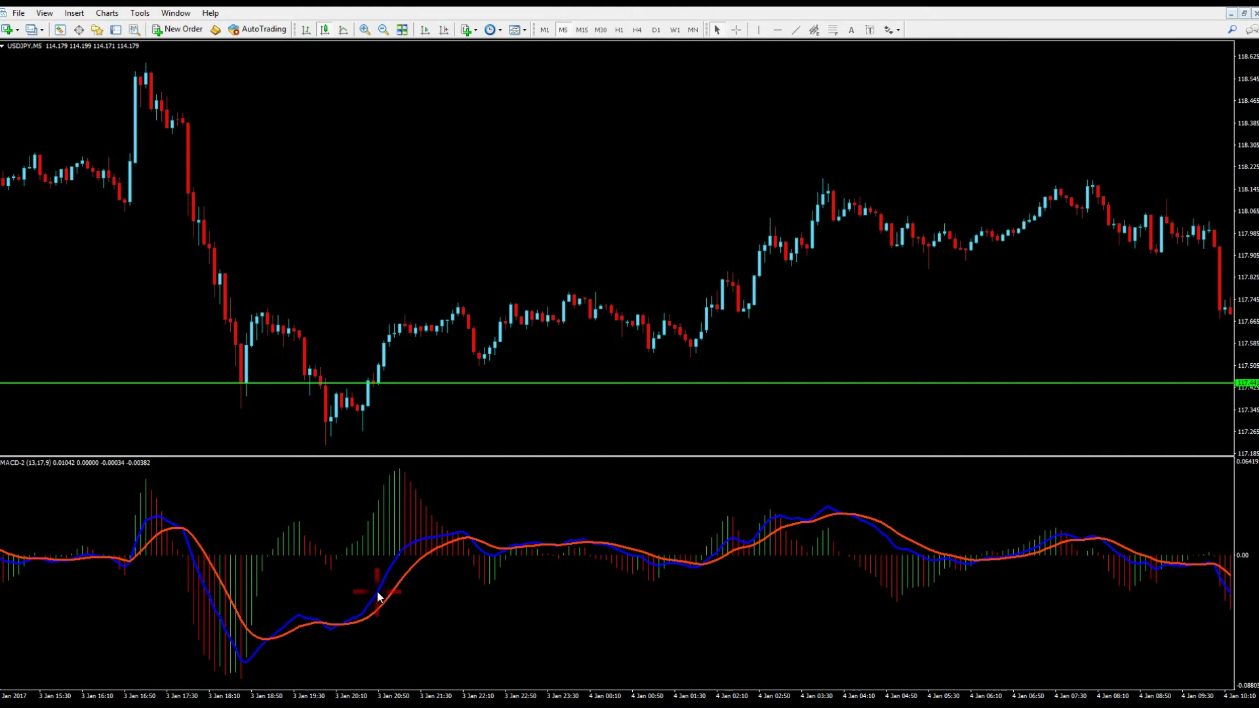
{"action": "mouse_move", "coordinate": [378, 594]}
{"action": "middle_click", "coordinate": [388, 584]}
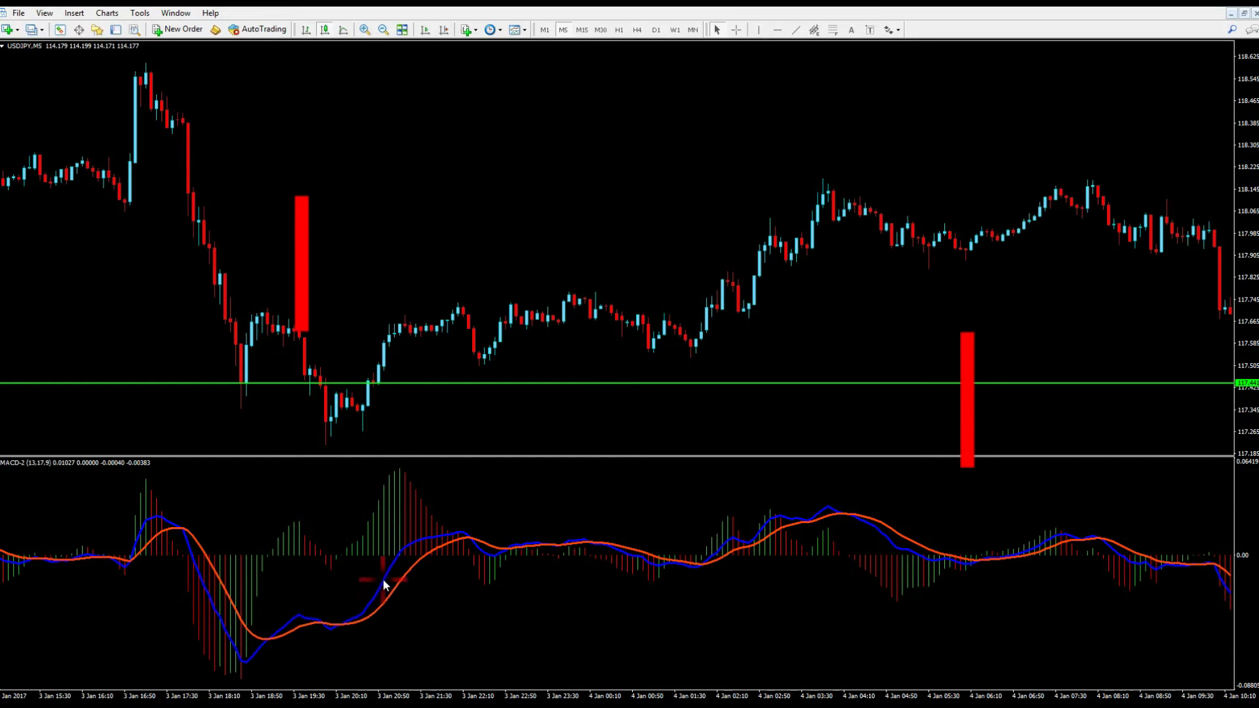
{"action": "middle_click", "coordinate": [361, 554]}
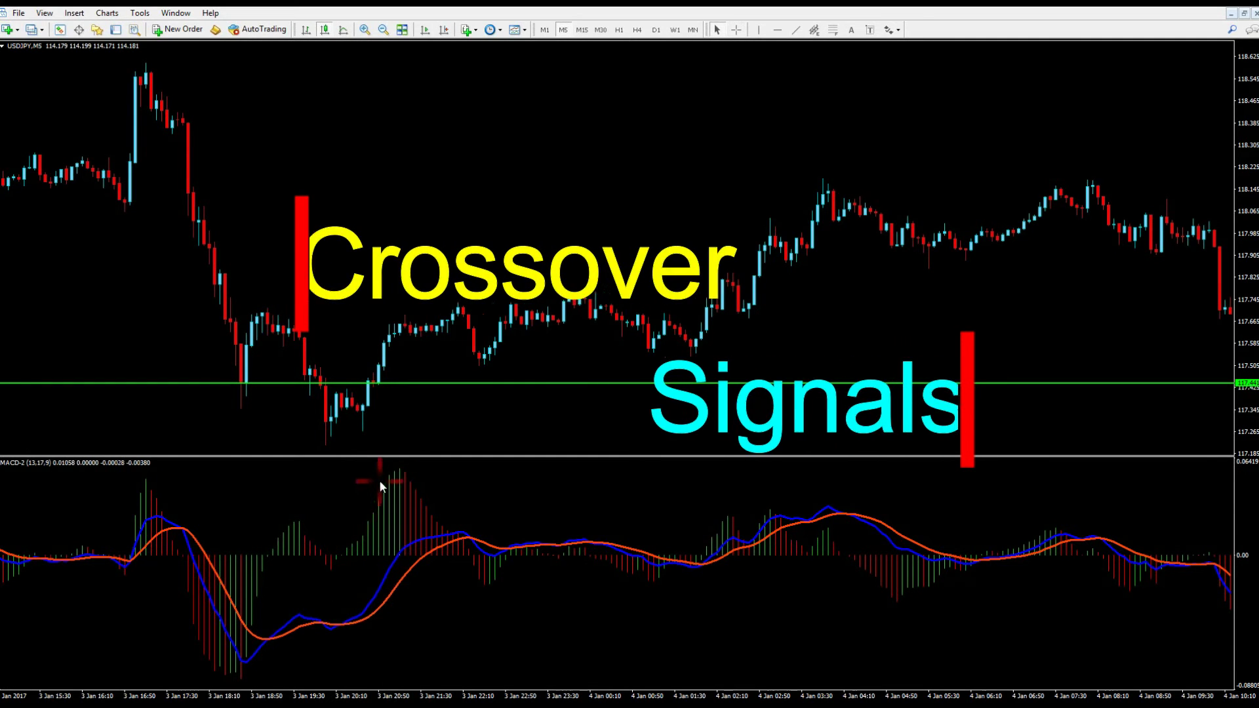
{"action": "middle_click", "coordinate": [378, 542]}
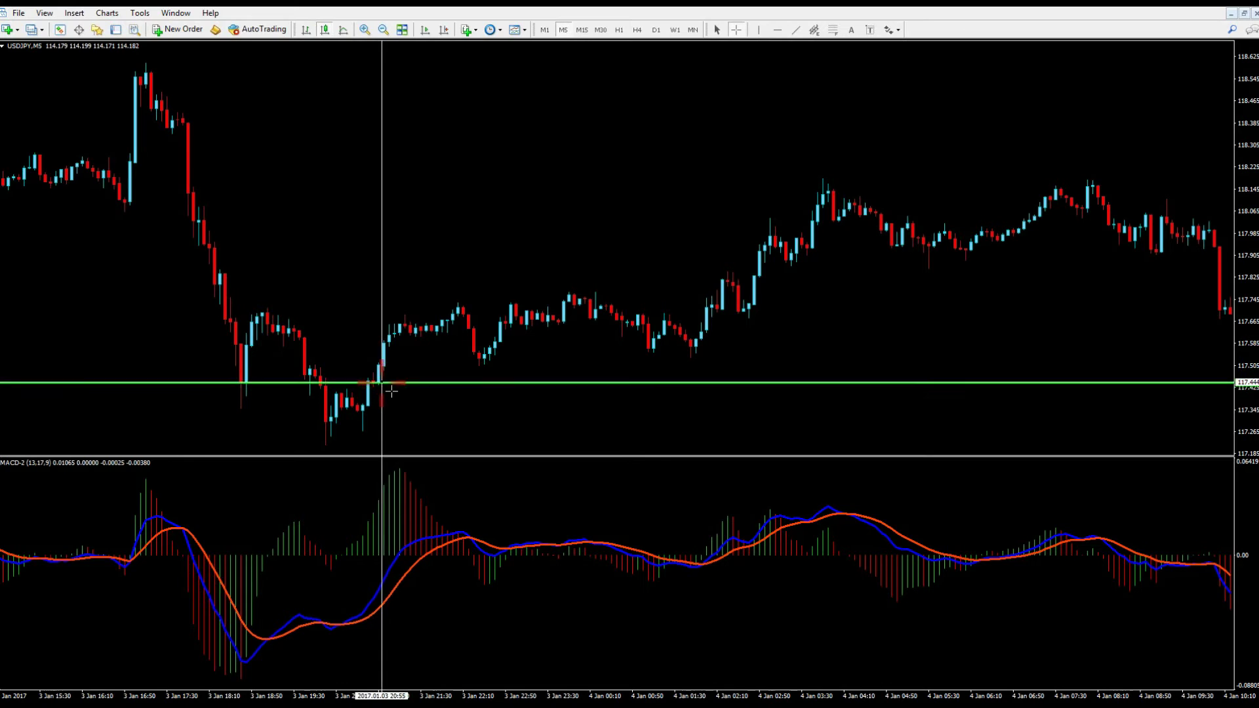
Trace the MACD and signal line crossover on 3 January between about 19:55 and 20:55 with the crosshair
{"action": "left_click", "coordinate": [381, 596]}
{"action": "middle_click", "coordinate": [394, 586]}
{"action": "left_click", "coordinate": [392, 583]}
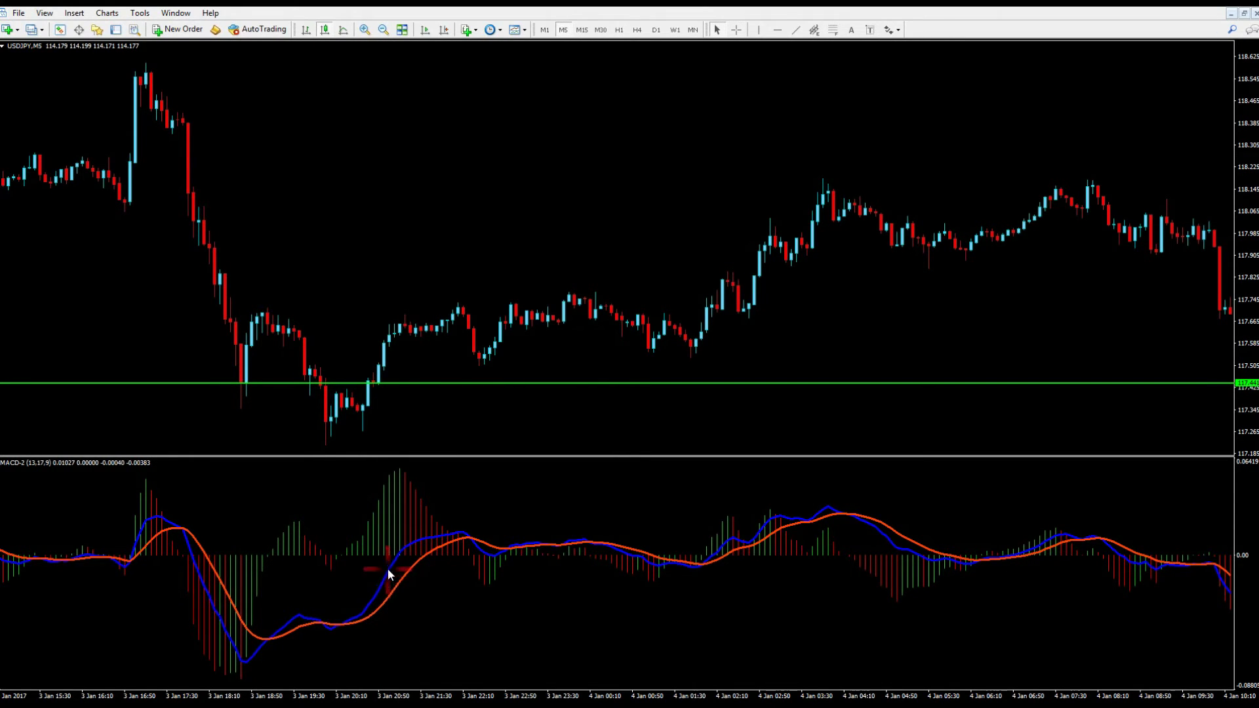
{"action": "left_click", "coordinate": [388, 583]}
{"action": "left_click", "coordinate": [391, 571]}
{"action": "middle_click", "coordinate": [385, 579]}
{"action": "left_click", "coordinate": [359, 616]}
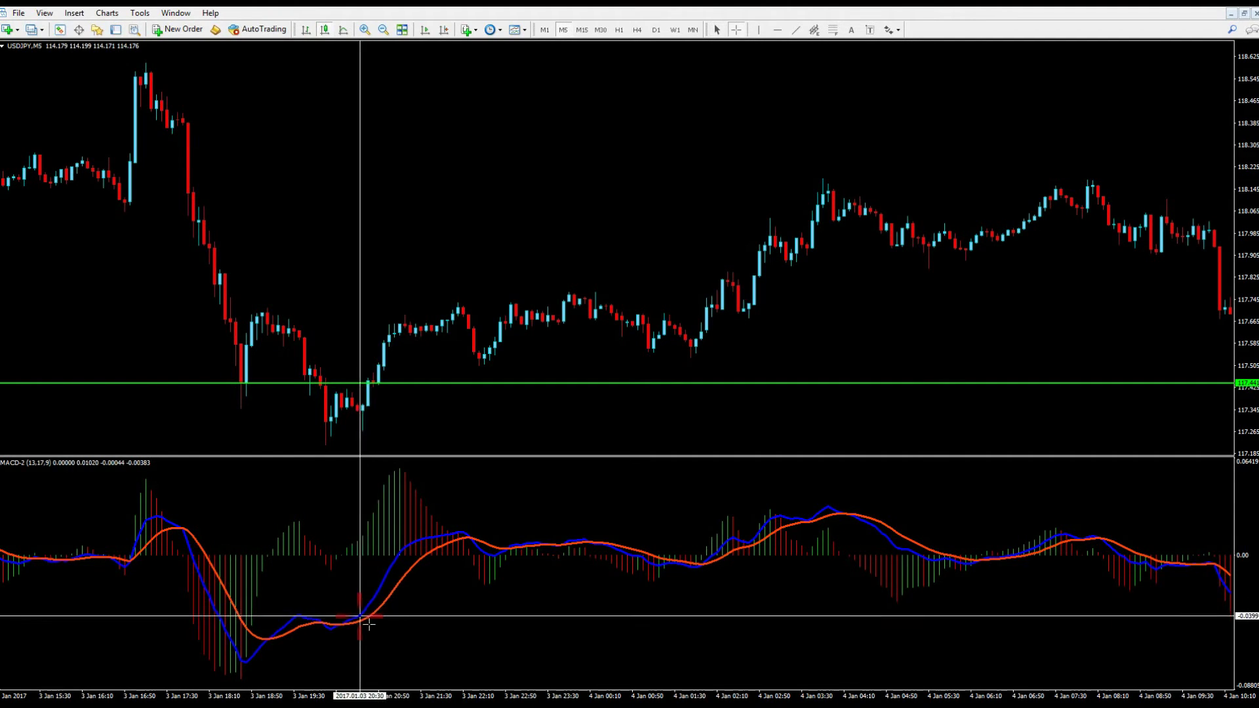
{"action": "left_click", "coordinate": [338, 626]}
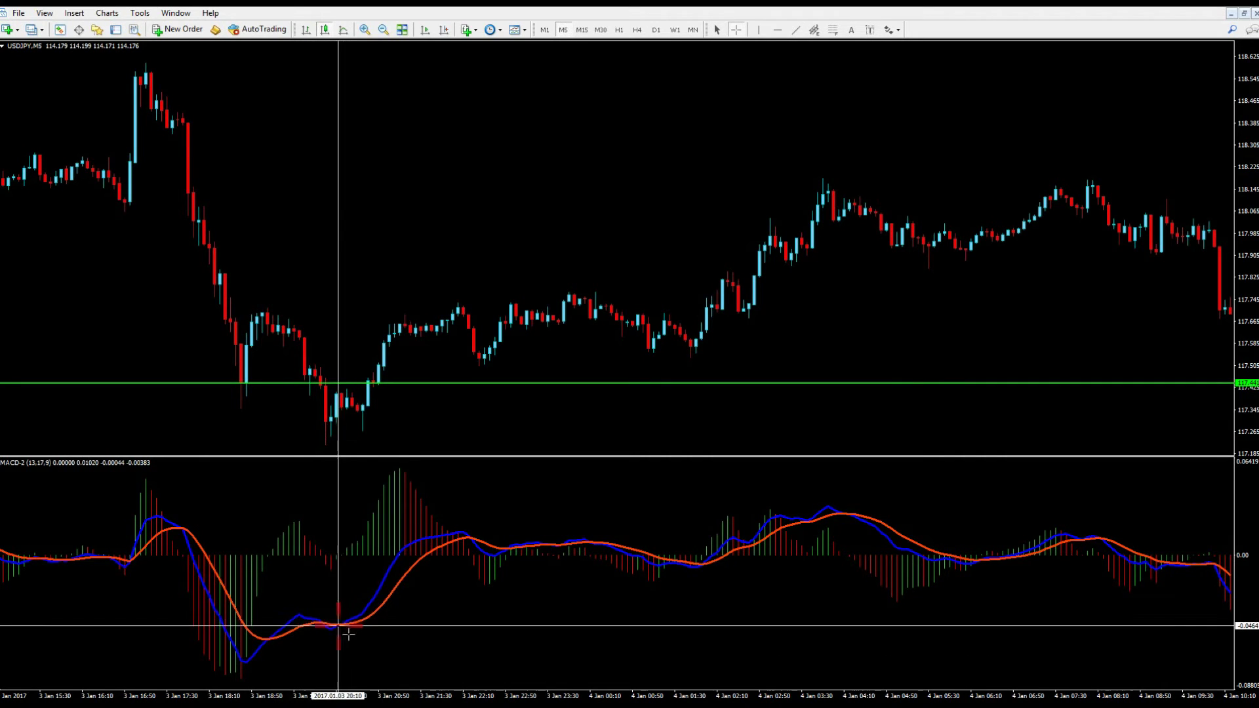
{"action": "left_click", "coordinate": [320, 624]}
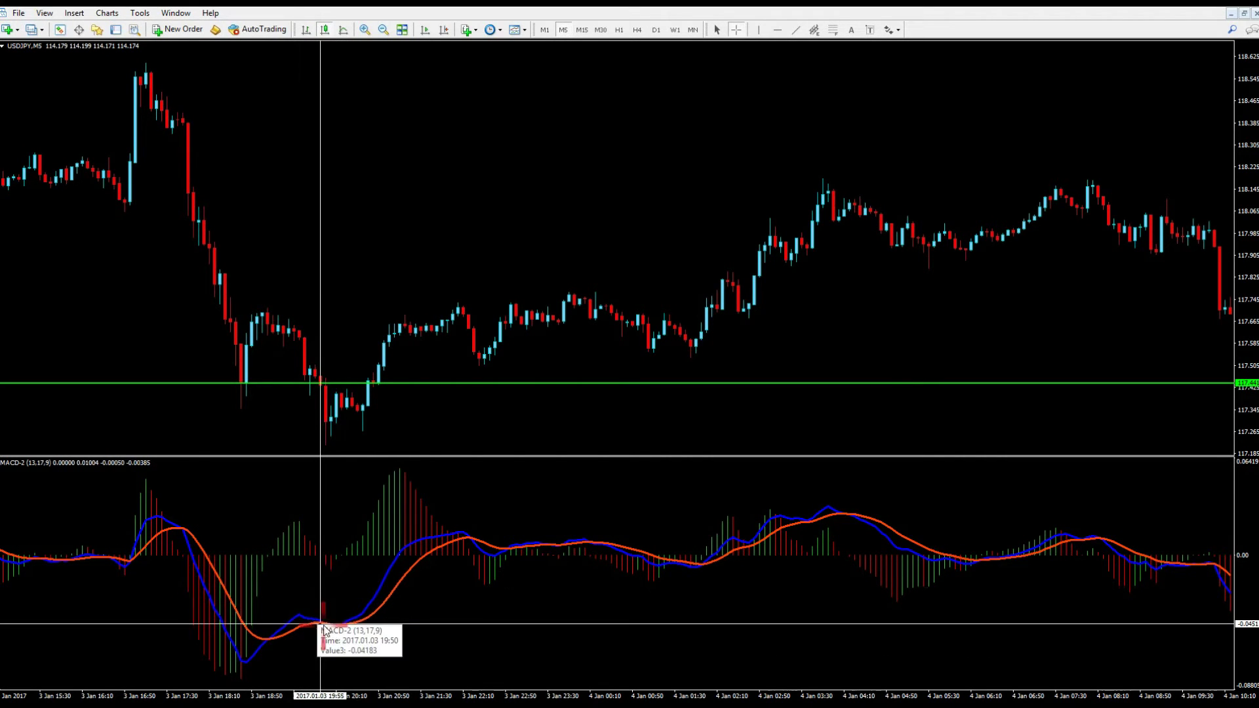
Inspect with the crosshair where the 3 January price rises back above the green horizontal line, around 20:50 to 21:00
{"action": "left_click", "coordinate": [336, 431]}
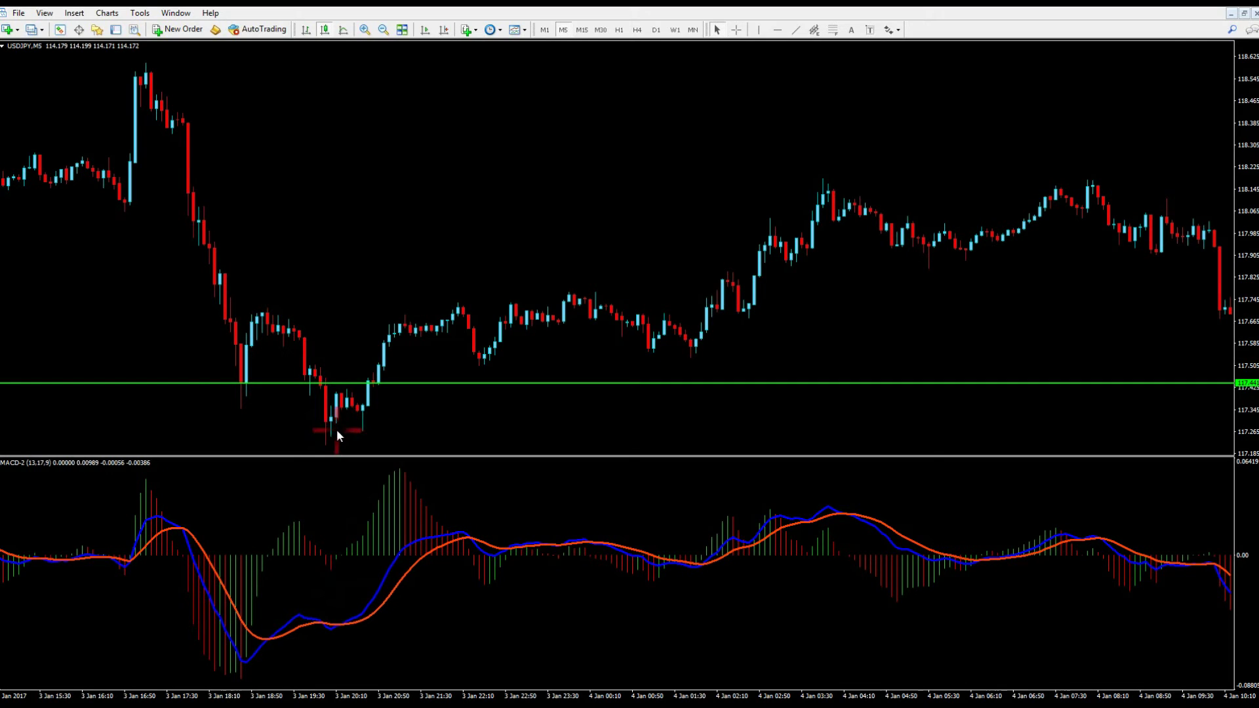
{"action": "middle_click", "coordinate": [365, 564]}
{"action": "left_click", "coordinate": [377, 378]}
{"action": "left_click", "coordinate": [373, 373]}
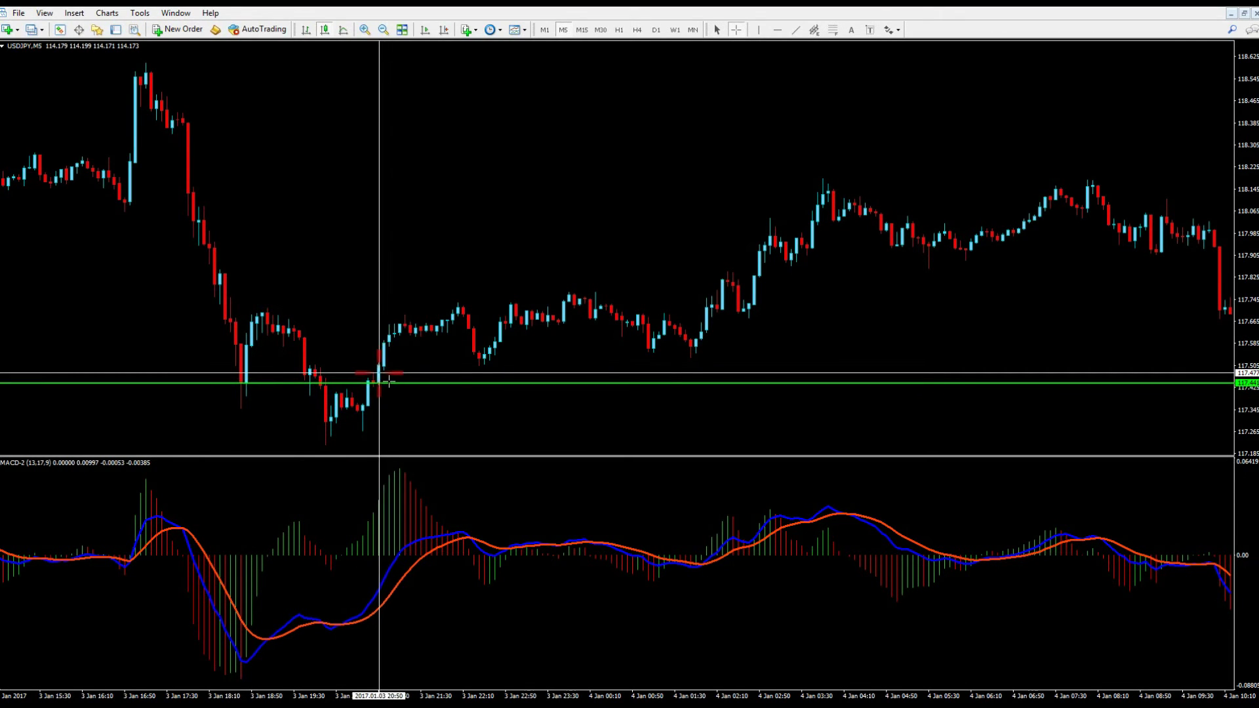
{"action": "left_click", "coordinate": [392, 365]}
{"action": "left_click", "coordinate": [248, 372]}
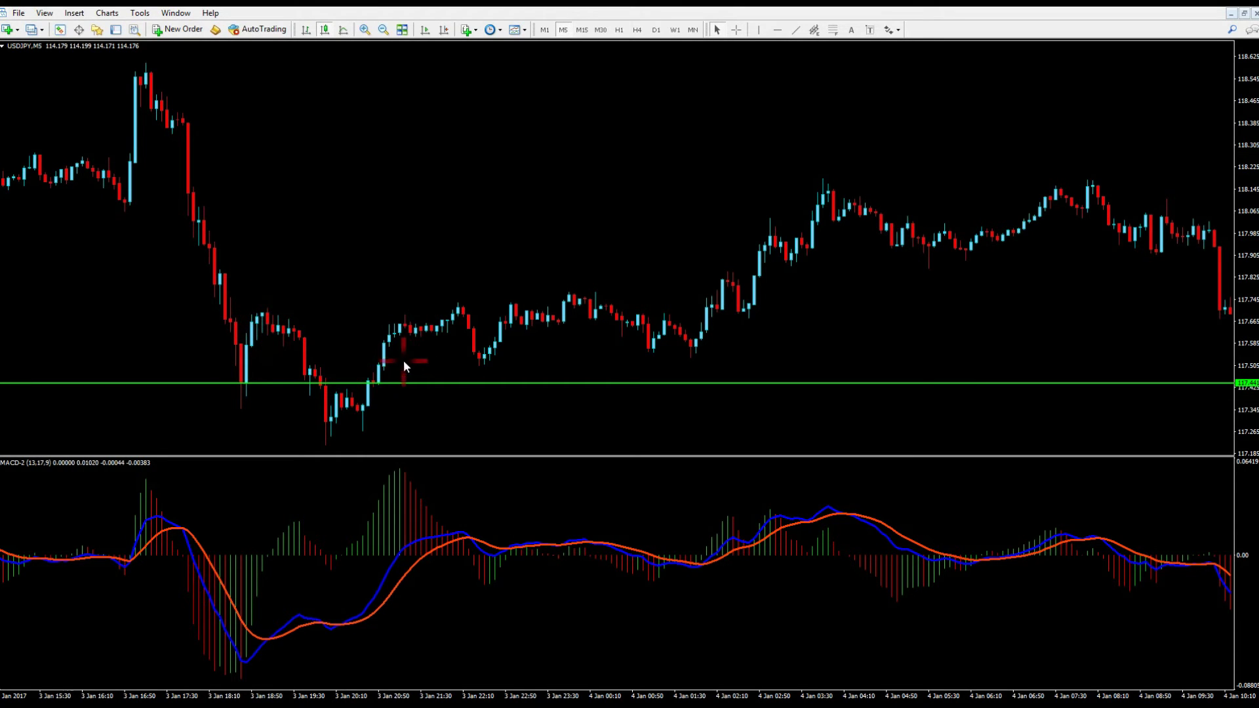
{"action": "middle_click", "coordinate": [378, 378]}
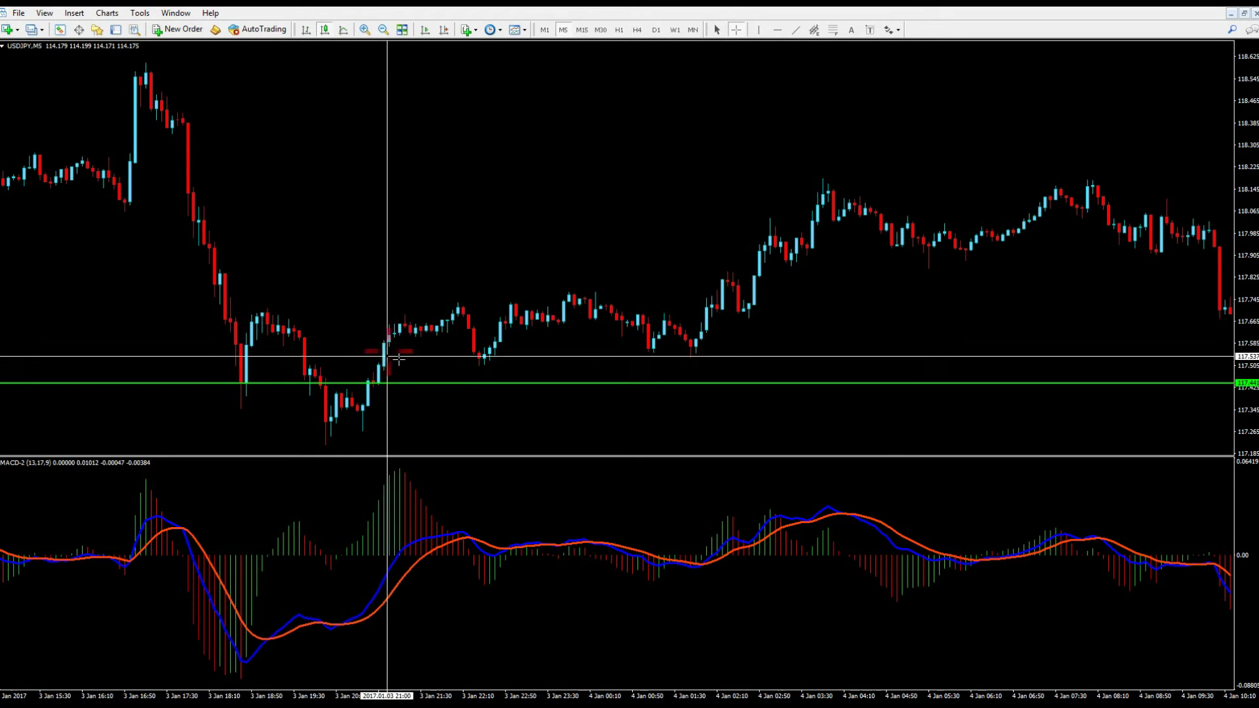
{"action": "left_click", "coordinate": [385, 368]}
{"action": "left_click", "coordinate": [259, 380]}
{"action": "left_click", "coordinate": [249, 352]}
{"action": "left_click", "coordinate": [330, 379]}
{"action": "middle_click", "coordinate": [385, 376]}
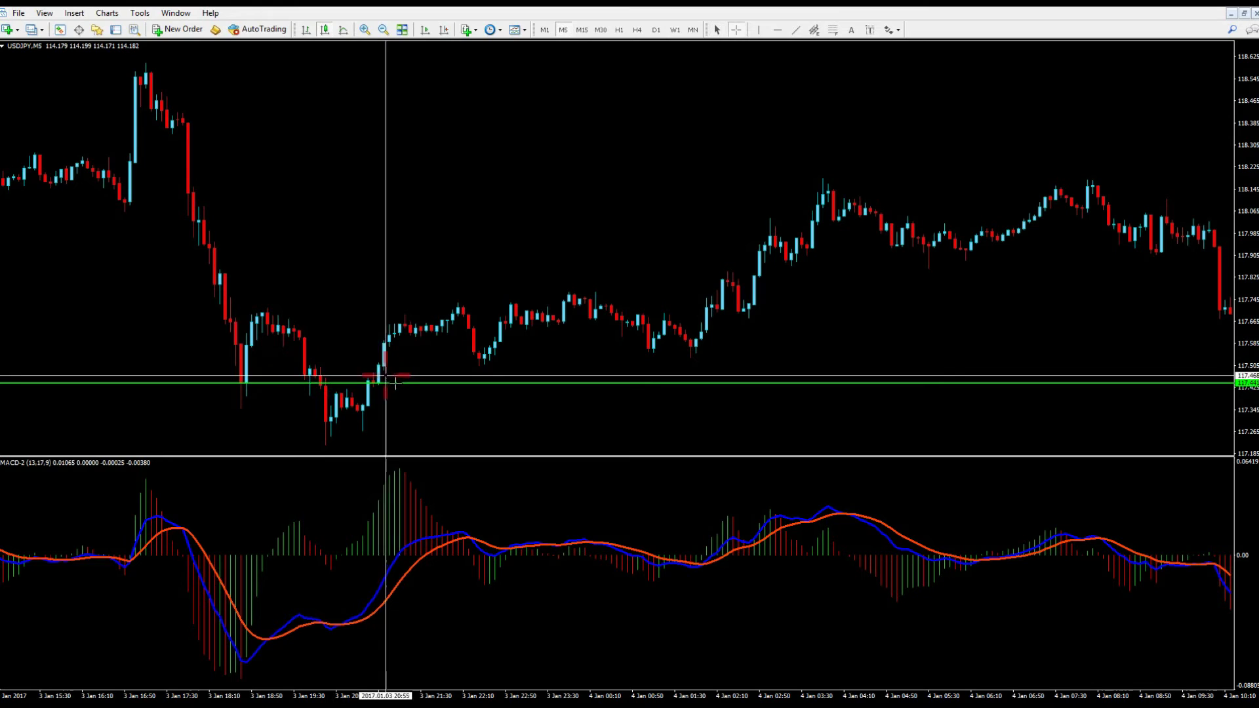
Follow the candles after the break above the green line and read the price data of the 21:05 candle
{"action": "left_click", "coordinate": [378, 375]}
{"action": "left_click", "coordinate": [376, 375]}
{"action": "left_click", "coordinate": [382, 366]}
{"action": "left_click", "coordinate": [385, 355]}
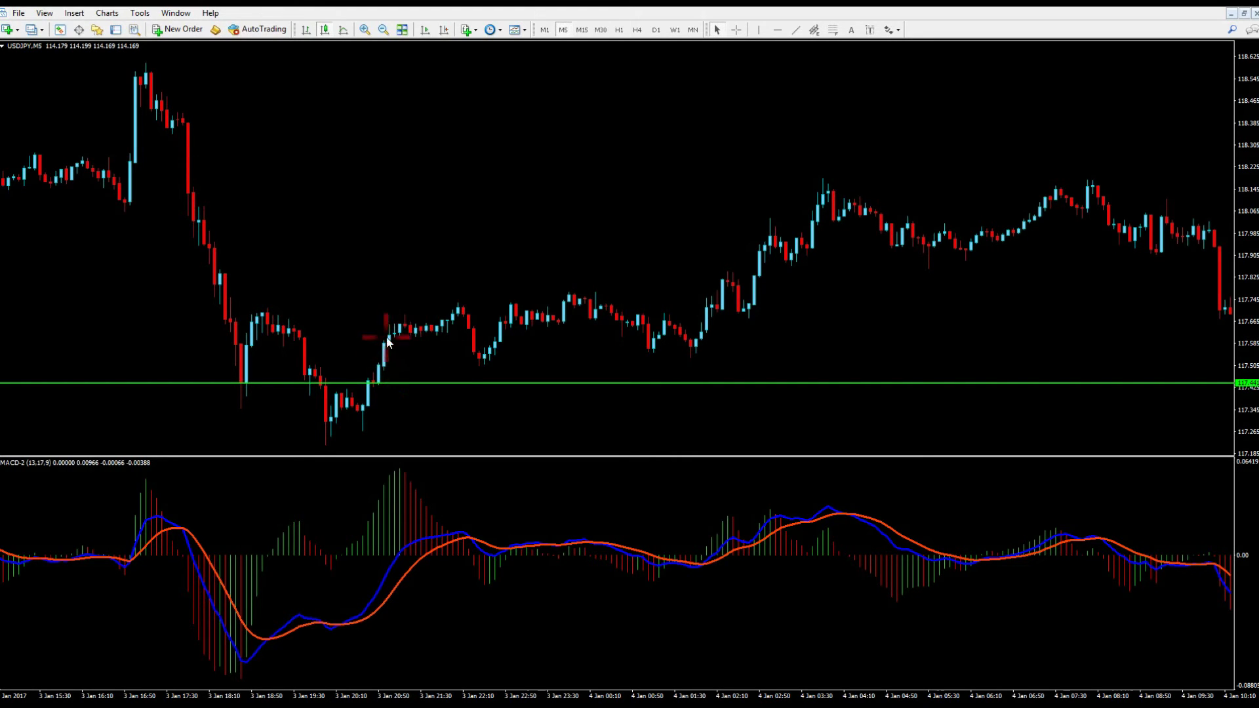
{"action": "left_click", "coordinate": [387, 365]}
{"action": "middle_click", "coordinate": [386, 364]}
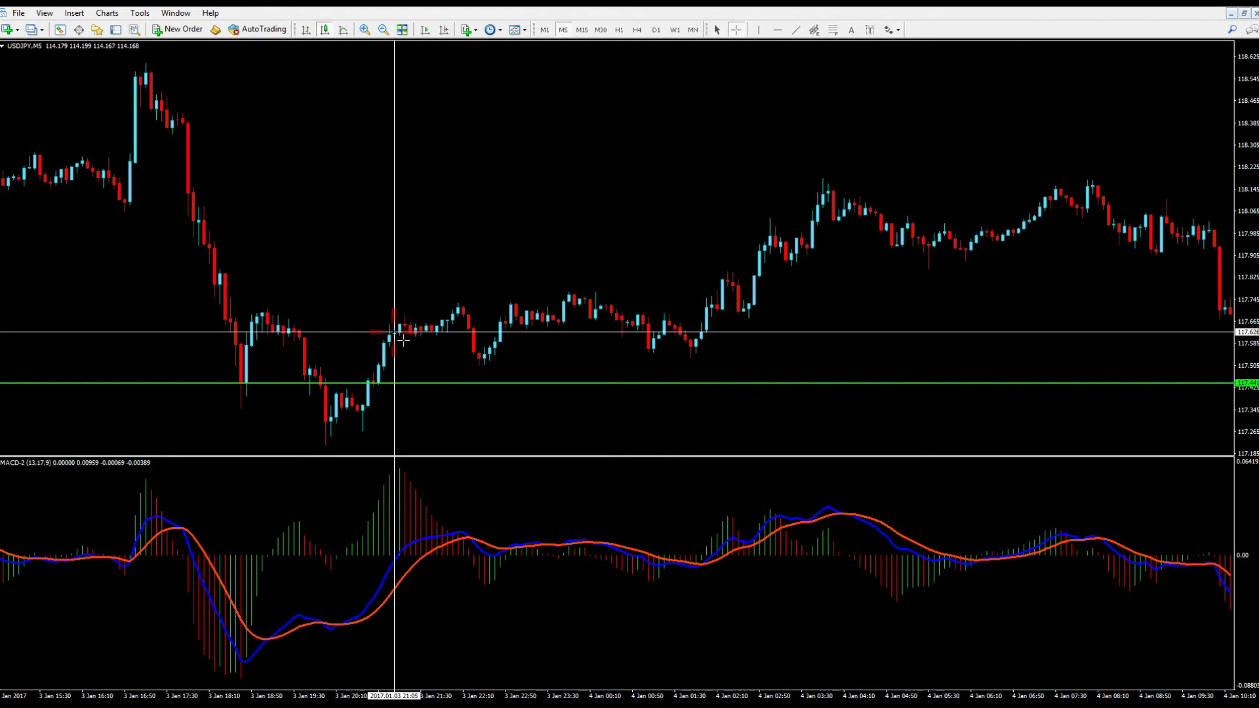
{"action": "mouse_move", "coordinate": [402, 341]}
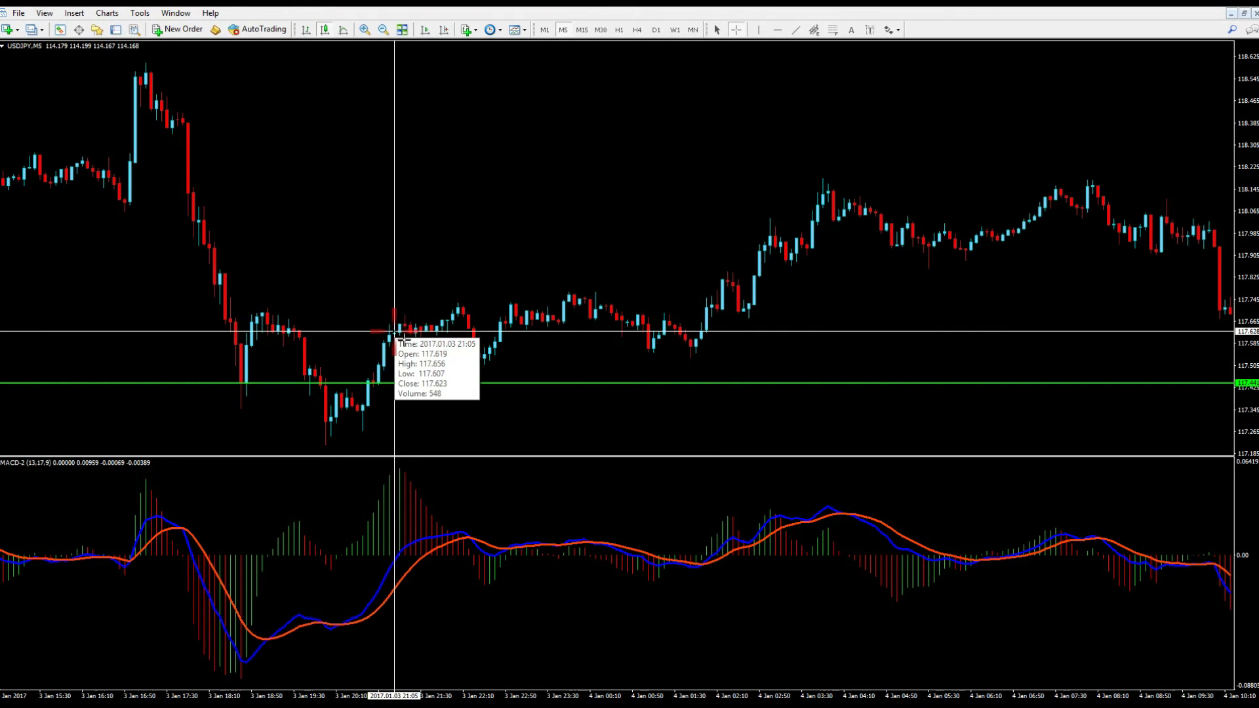
{"action": "left_click", "coordinate": [378, 312]}
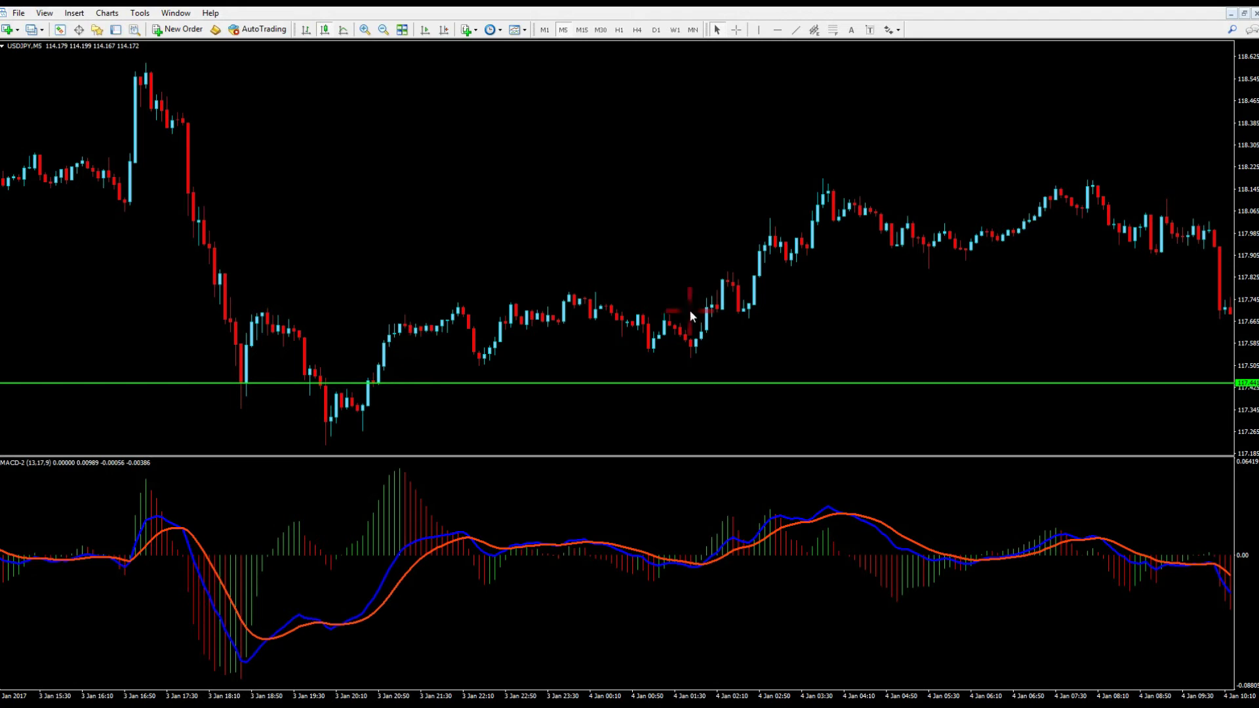
Switch the USDJPY chart to the H1 timeframe and show the most recent candles
{"action": "left_click", "coordinate": [619, 29]}
{"action": "left_click", "coordinate": [934, 271]}
{"action": "scroll", "coordinate": [946, 266], "scroll_direction": "up", "scroll_amount": 3}
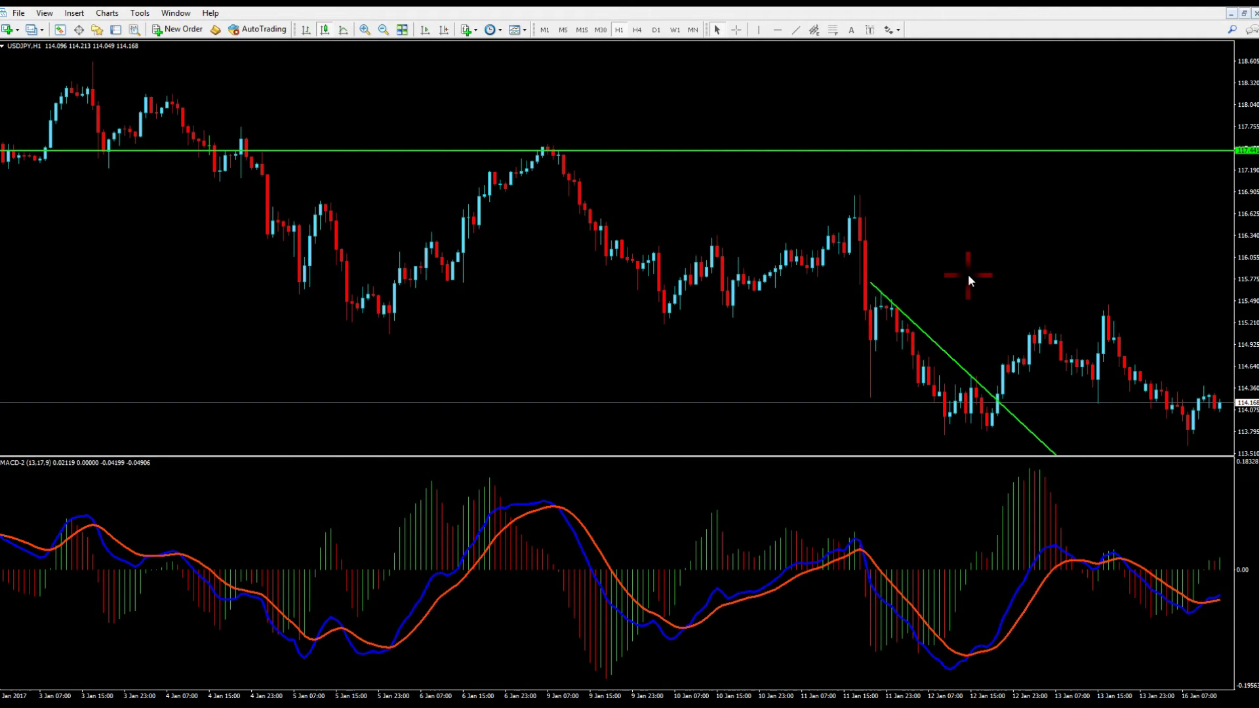
{"action": "left_click", "coordinate": [795, 237]}
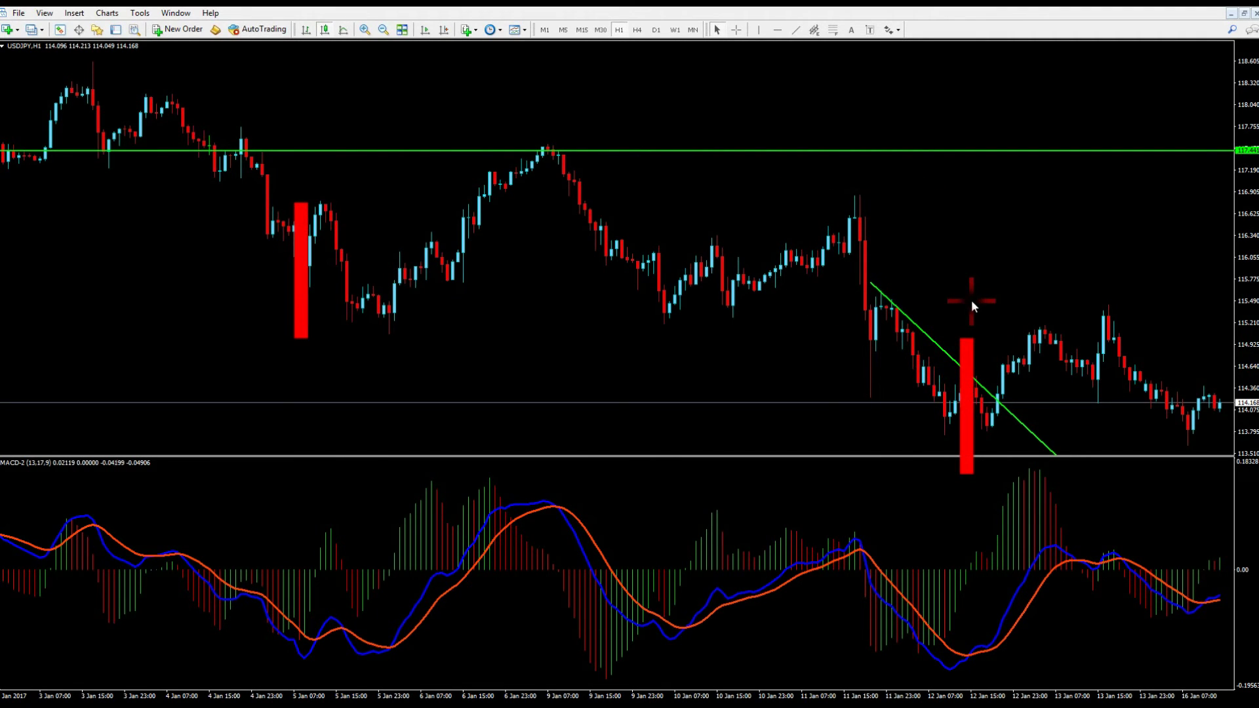
Draw a rising trendline in the MACD window, starting at the histogram low around 12 January 04:00
{"action": "left_click", "coordinate": [986, 445]}
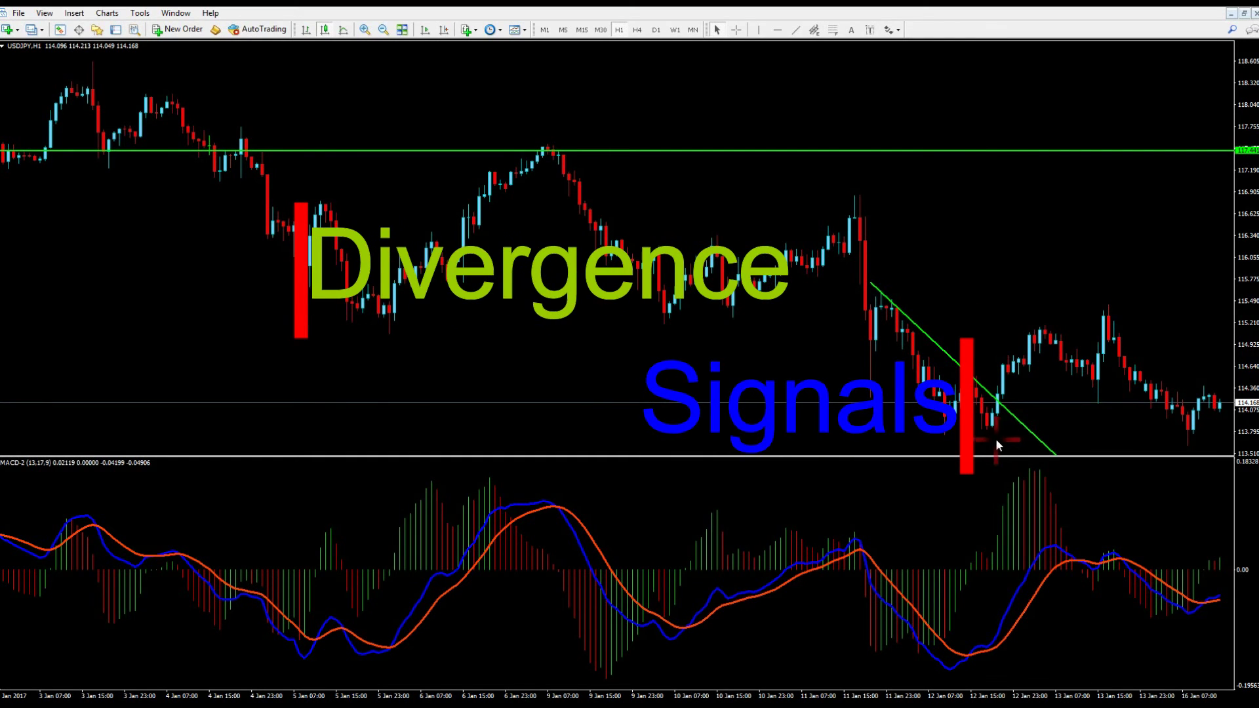
{"action": "middle_click", "coordinate": [979, 347]}
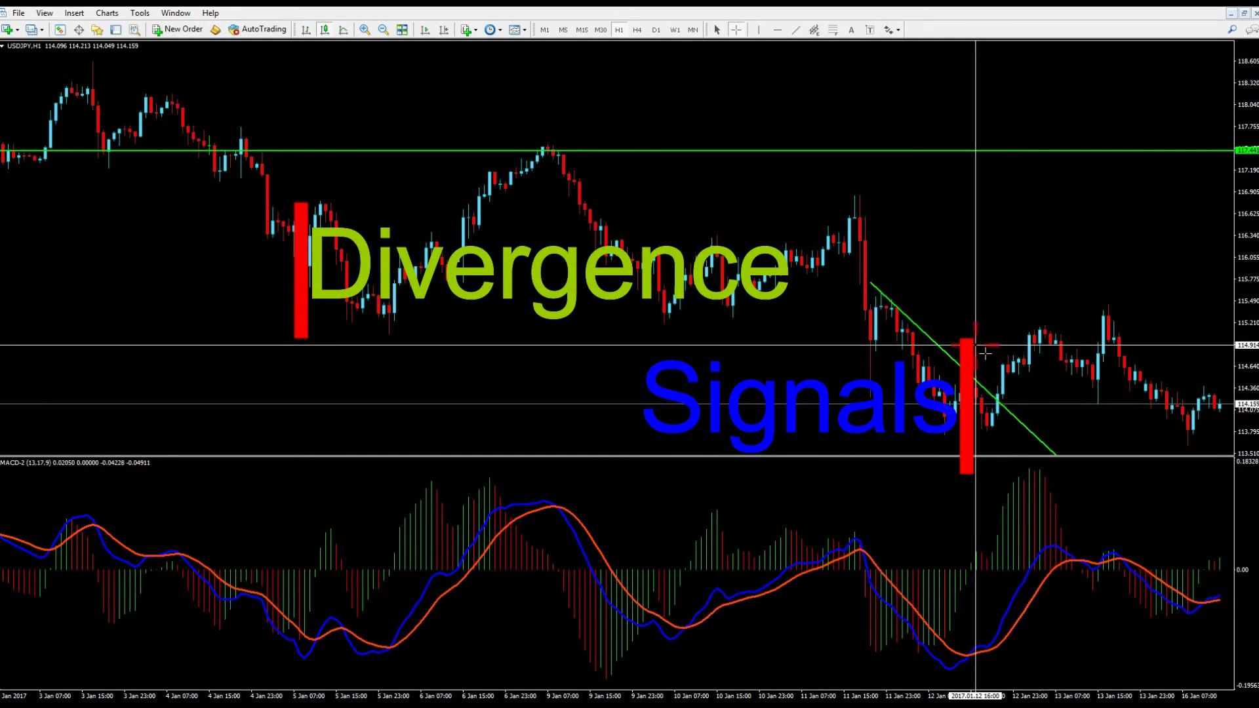
{"action": "middle_click", "coordinate": [964, 374]}
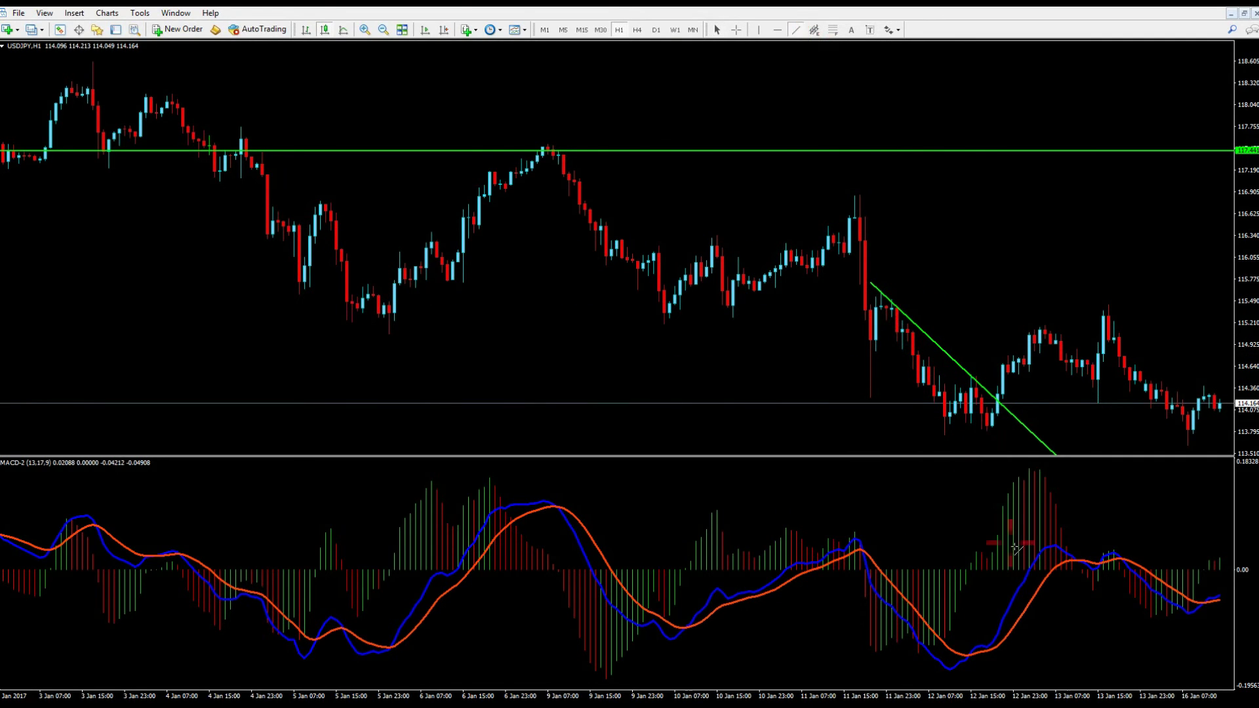
{"action": "left_click_drag", "start_coordinate": [918, 658], "coordinate": [983, 598]}
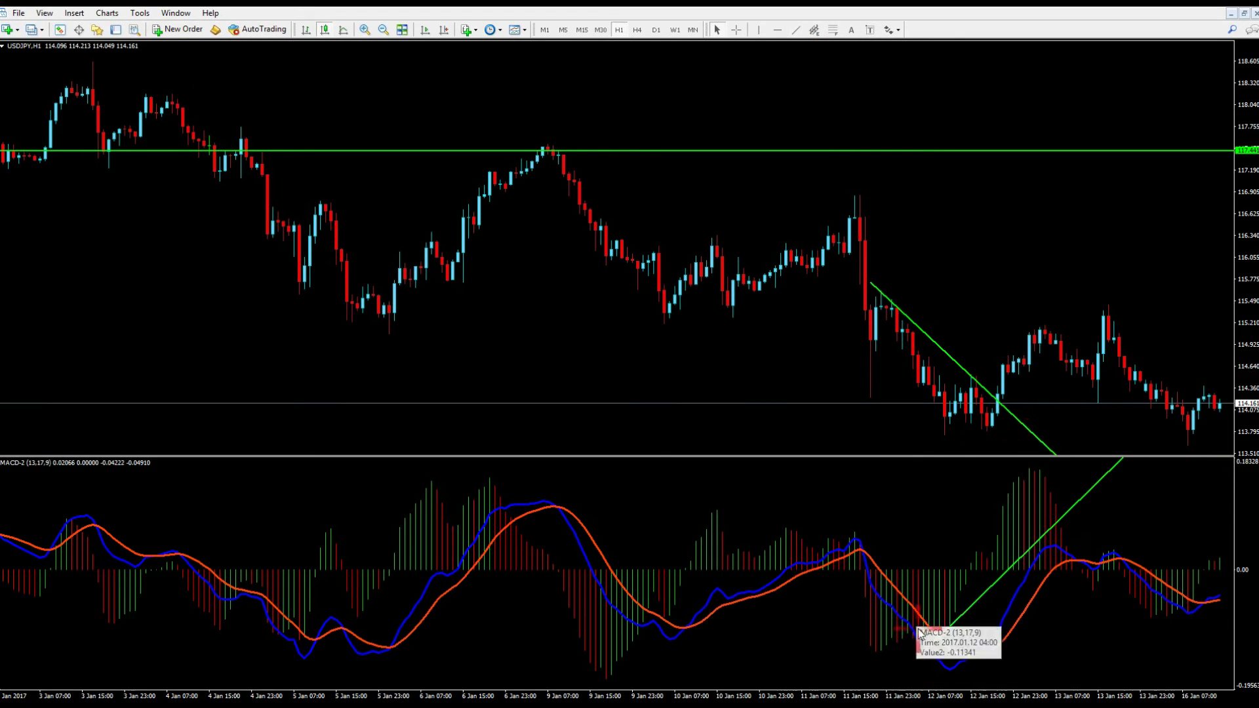
Compare the falling price trendline with the rising MACD trendline for divergence
{"action": "left_click", "coordinate": [944, 609]}
{"action": "left_click", "coordinate": [966, 574]}
{"action": "left_click", "coordinate": [902, 318]}
{"action": "left_click", "coordinate": [1061, 530]}
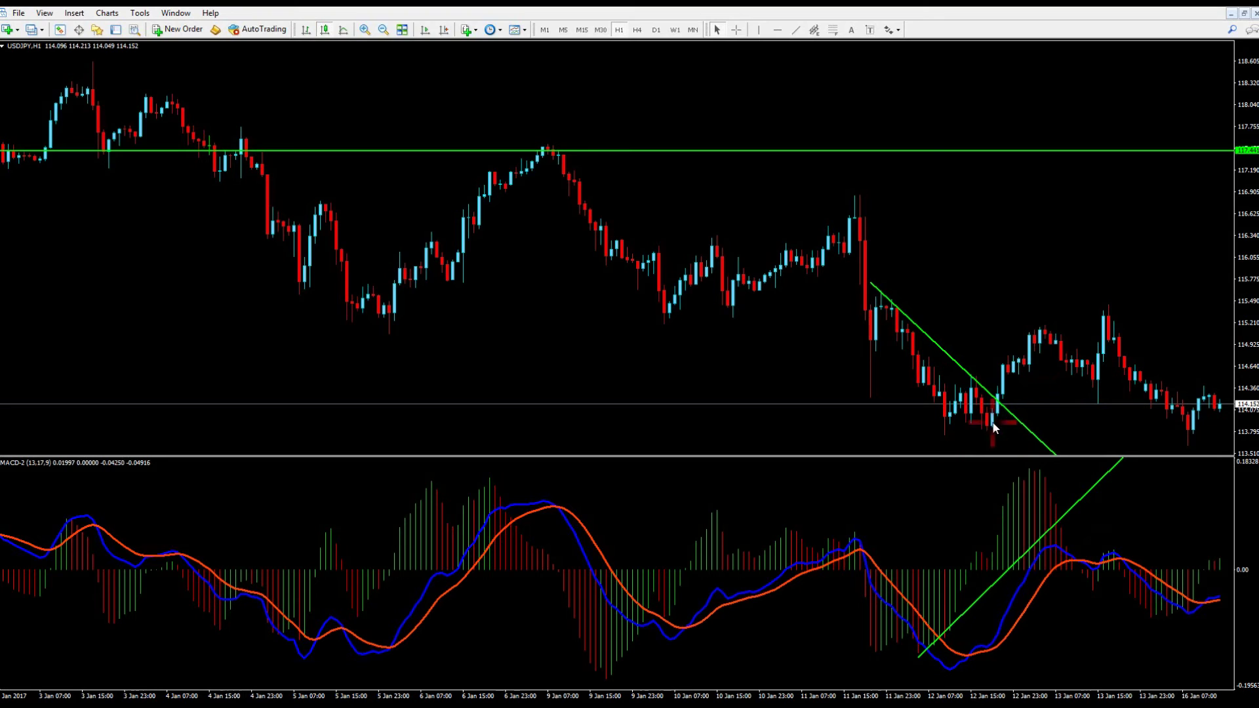
{"action": "left_click", "coordinate": [980, 501]}
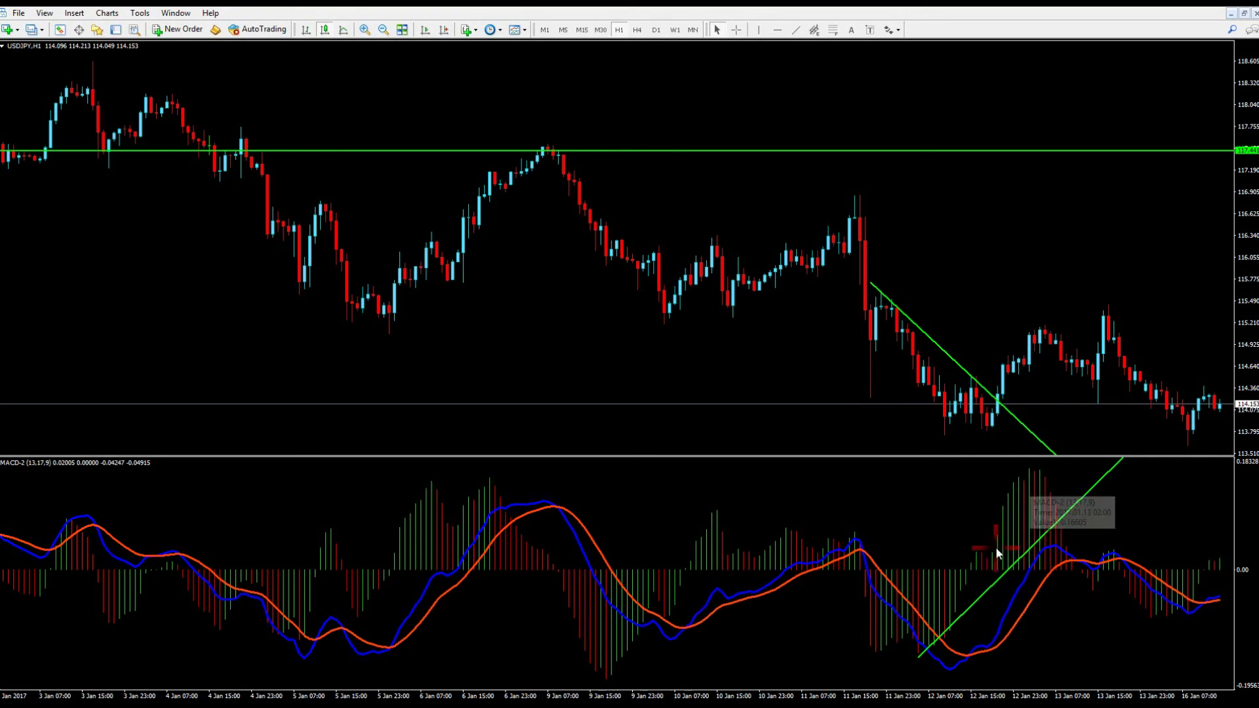
Inspect price against the MACD histogram with the crosshair from 11 January 20:00 to the trendline break on 12 January
{"action": "middle_click", "coordinate": [966, 523]}
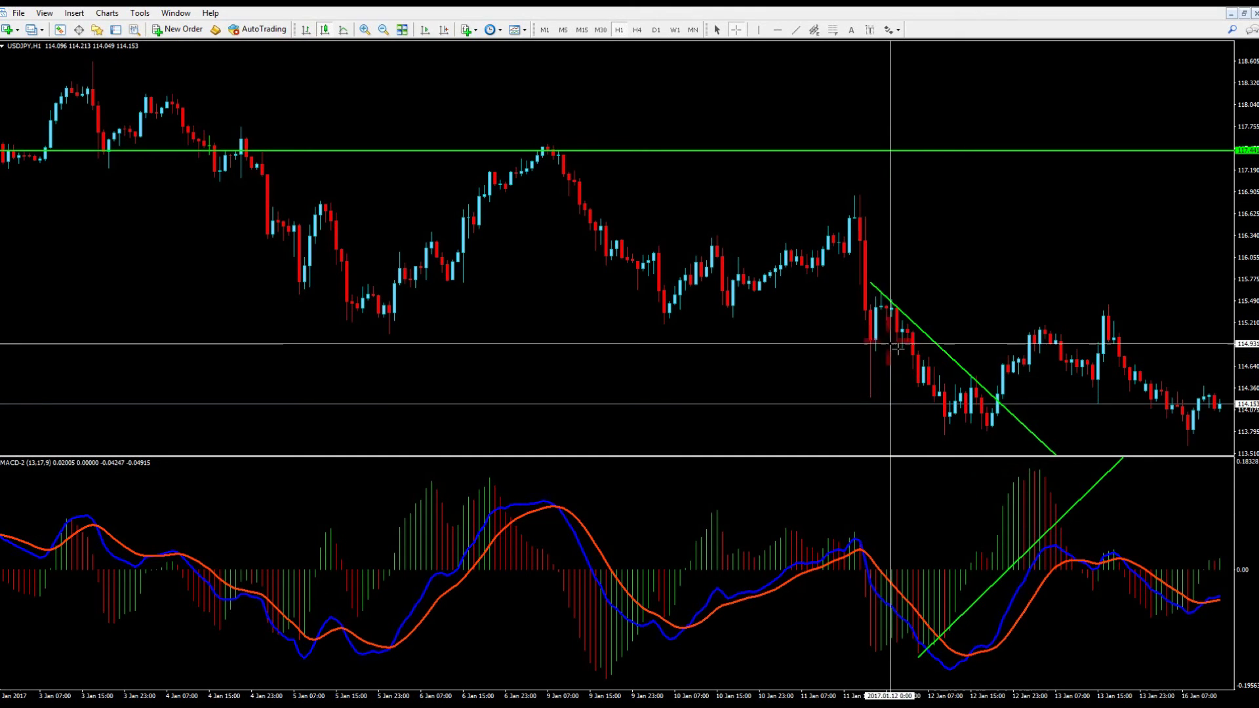
{"action": "left_click", "coordinate": [858, 590]}
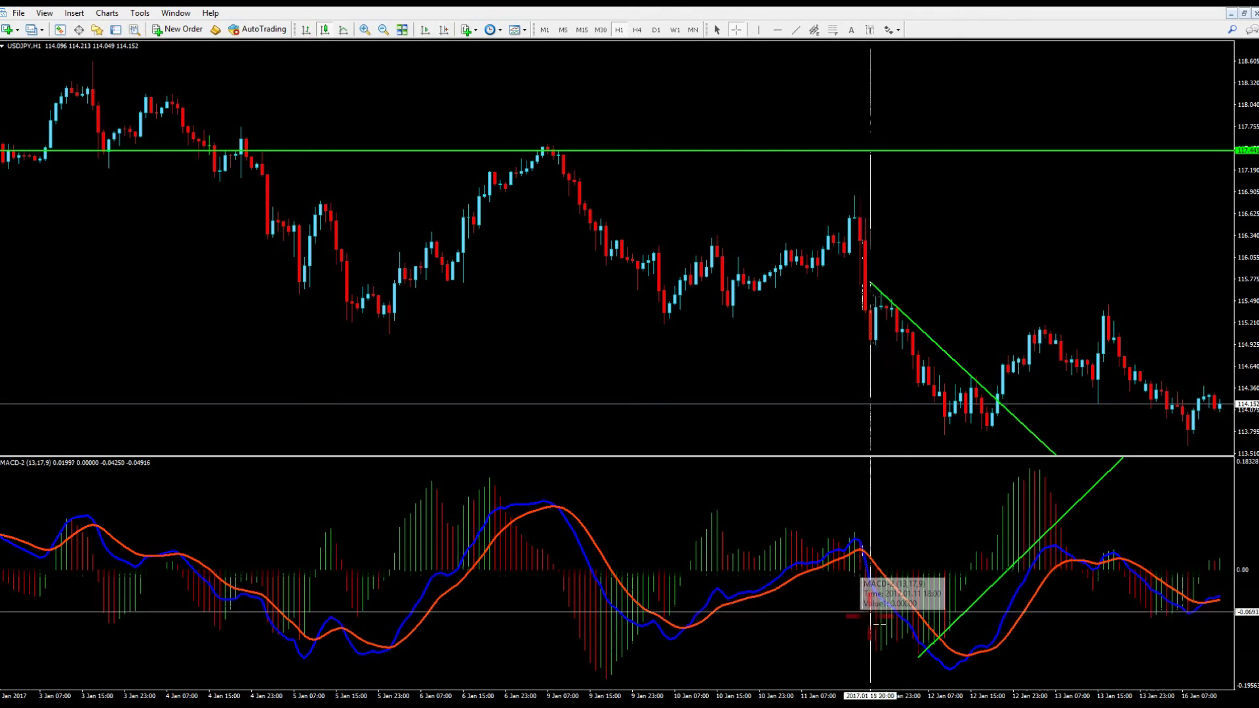
{"action": "left_click", "coordinate": [879, 603]}
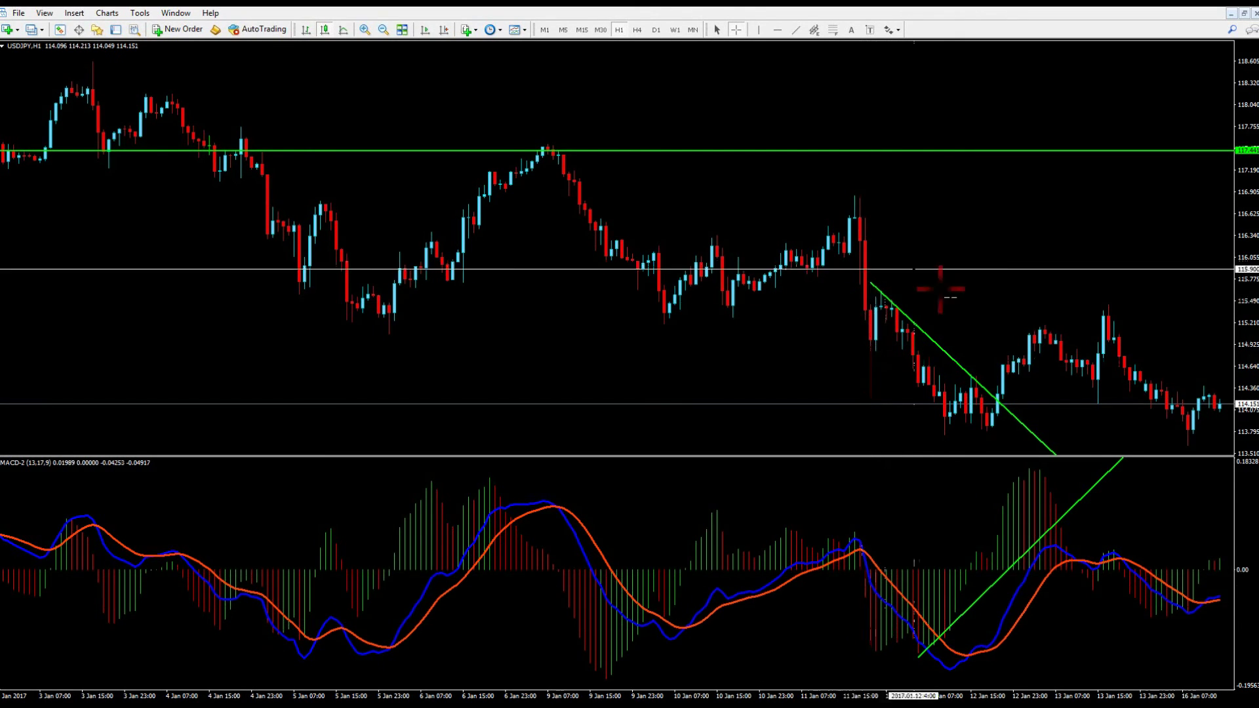
{"action": "left_click", "coordinate": [944, 582]}
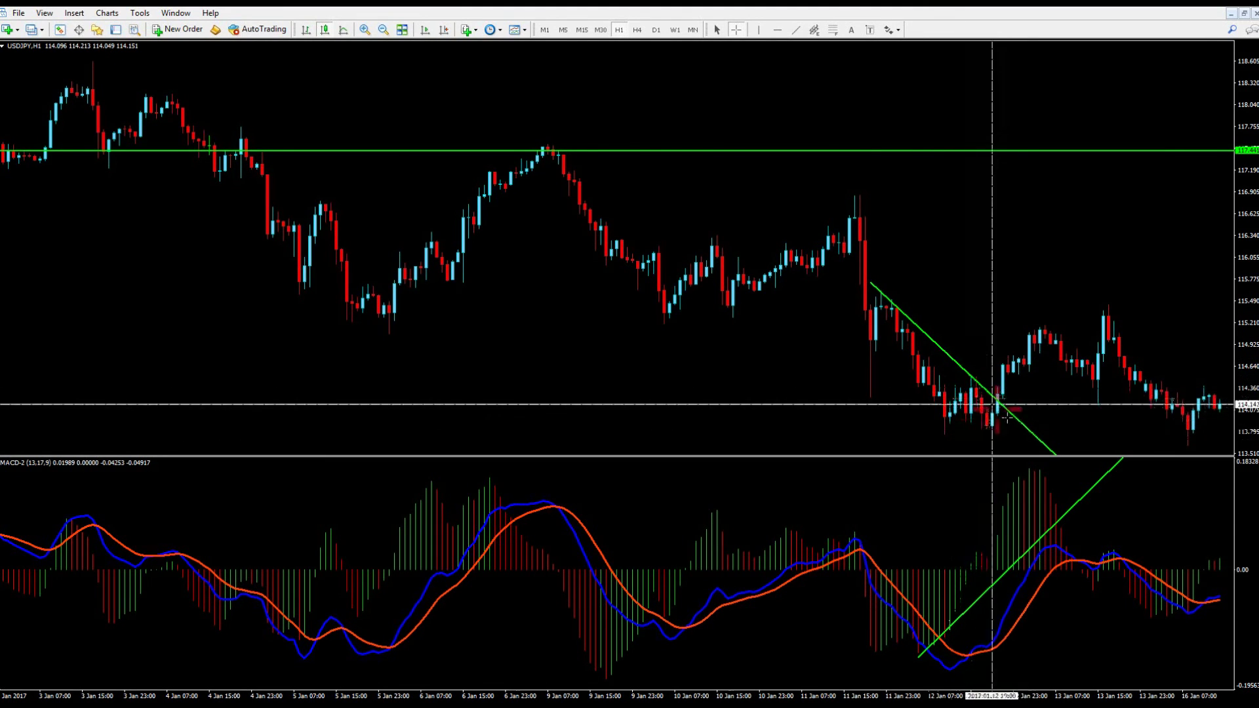
Mark the price trendline break at 12 January 20:00 with a vertical line and remove the line again
{"action": "left_click", "coordinate": [1015, 417]}
{"action": "left_click", "coordinate": [960, 510]}
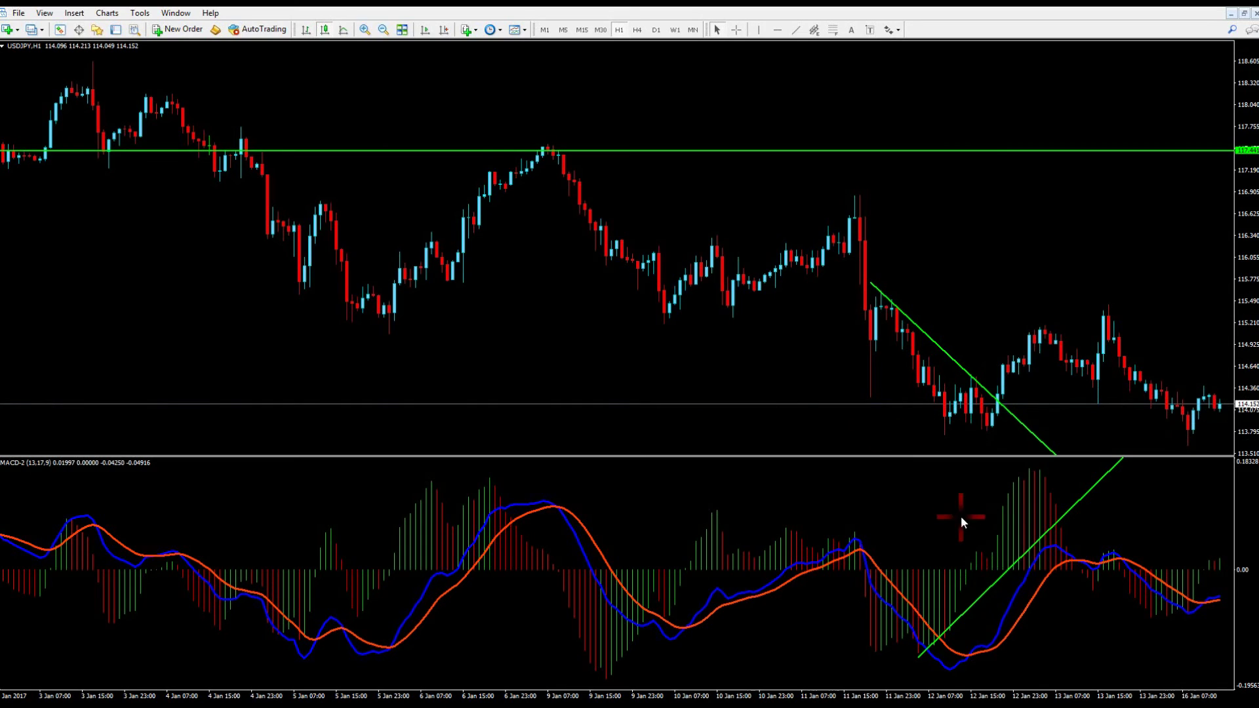
{"action": "left_click", "coordinate": [759, 29]}
{"action": "left_click", "coordinate": [938, 420]}
{"action": "mouse_move", "coordinate": [942, 423]}
{"action": "left_mouse_down"}
{"action": "mouse_move", "coordinate": [994, 420]}
{"action": "mouse_move", "coordinate": [999, 449]}
{"action": "left_mouse_up"}
{"action": "left_click", "coordinate": [976, 453]}
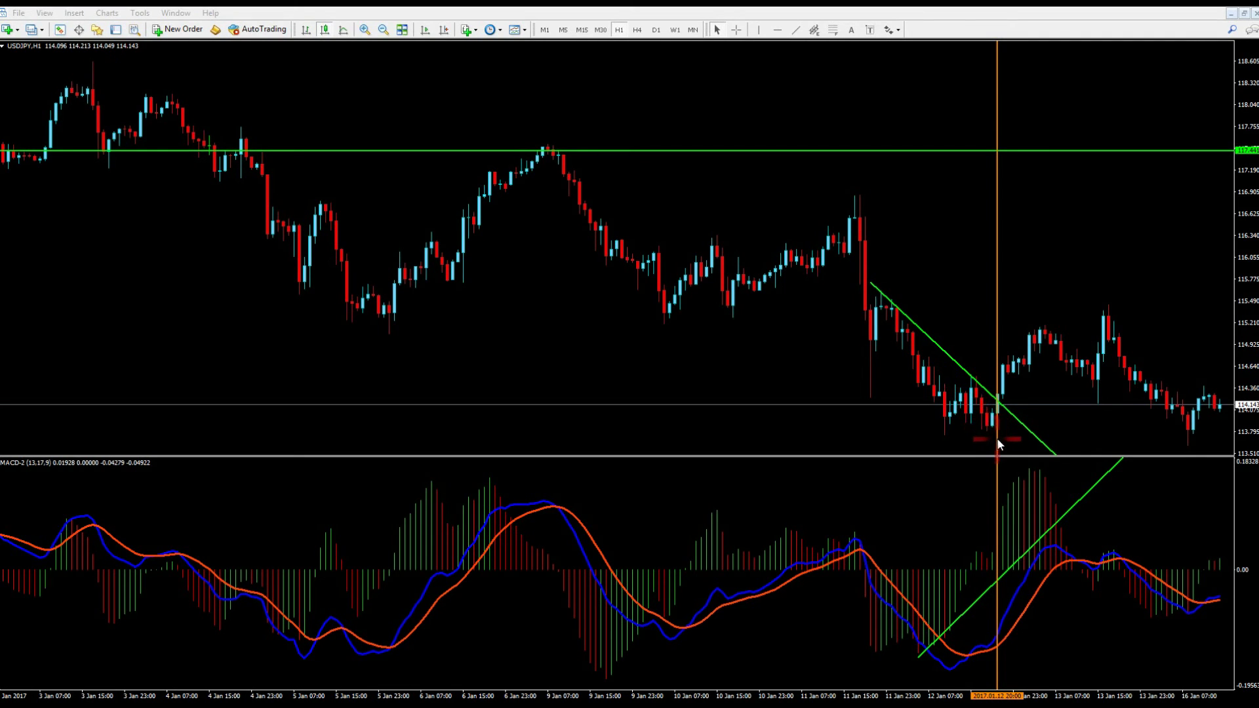
{"action": "left_click_drag", "start_coordinate": [998, 444], "coordinate": [896, 451]}
{"action": "key", "text": "Delete"}
Draw a horizontal line at about 113.84 along the 12 January price lows
{"action": "left_click", "coordinate": [777, 30]}
{"action": "left_click", "coordinate": [1033, 423]}
{"action": "left_click_drag", "start_coordinate": [1048, 428], "coordinate": [1060, 432]}
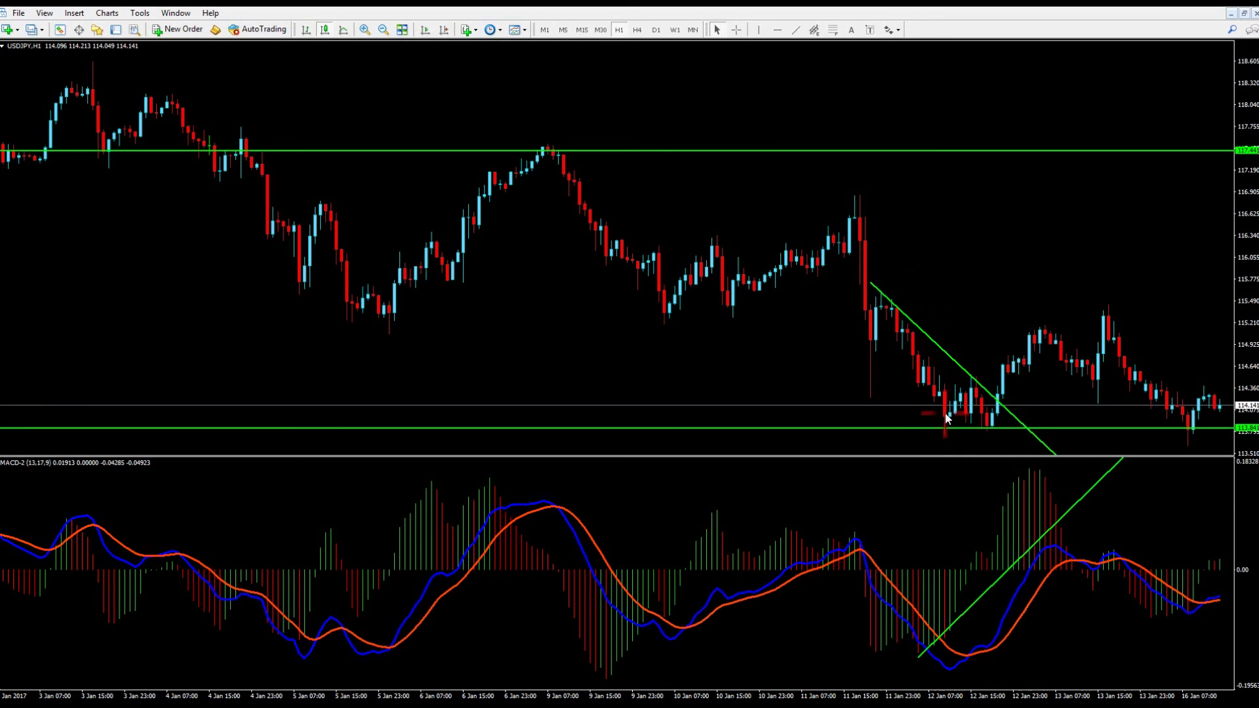
Inspect the 12 January 10:00 price low against the MACD window with the crosshair
{"action": "middle_click", "coordinate": [990, 426]}
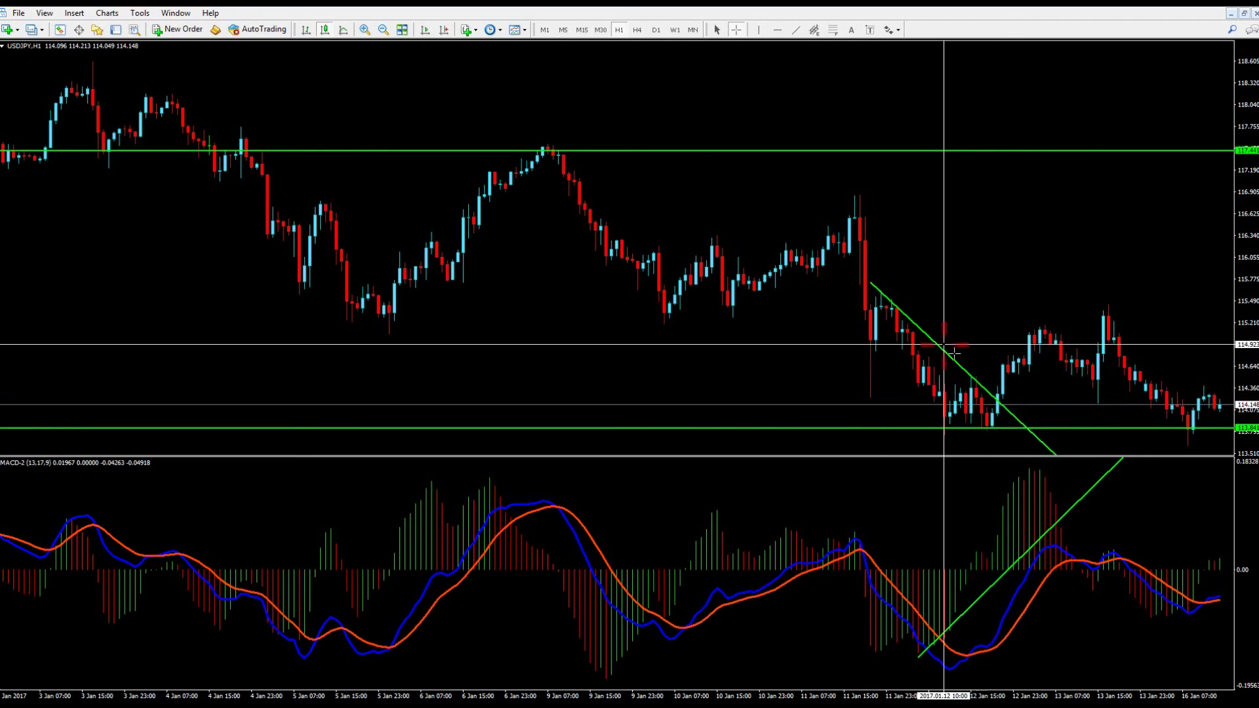
{"action": "key", "text": "Escape"}
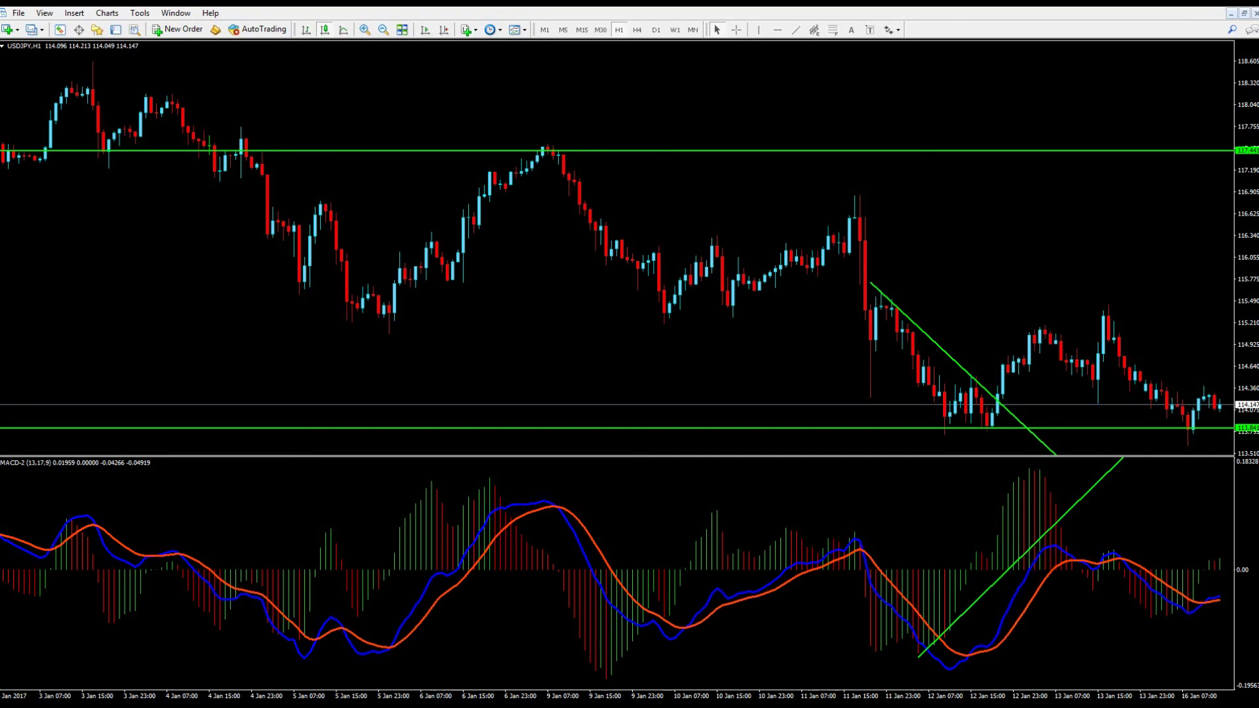
Bring the browser window with the Moving Average Convergence Divergence Tool article in front of the chart
{"action": "left_click_drag", "start_coordinate": [1258, 31], "coordinate": [552, 38]}
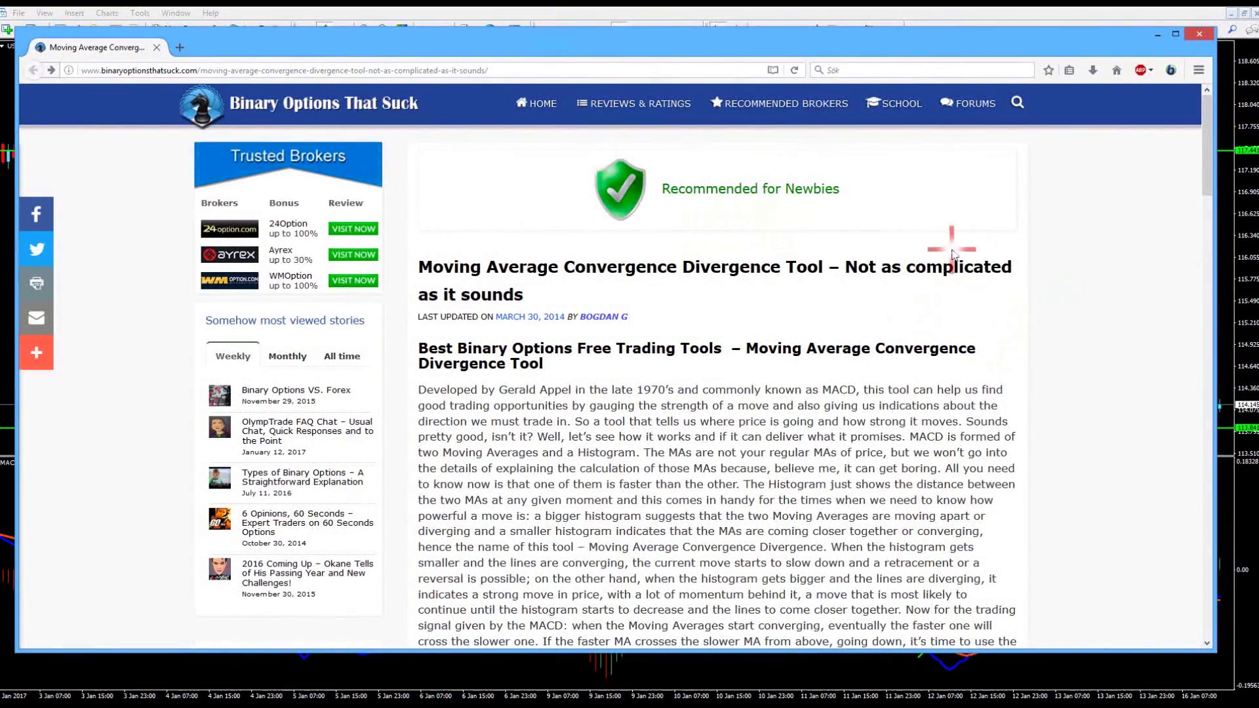